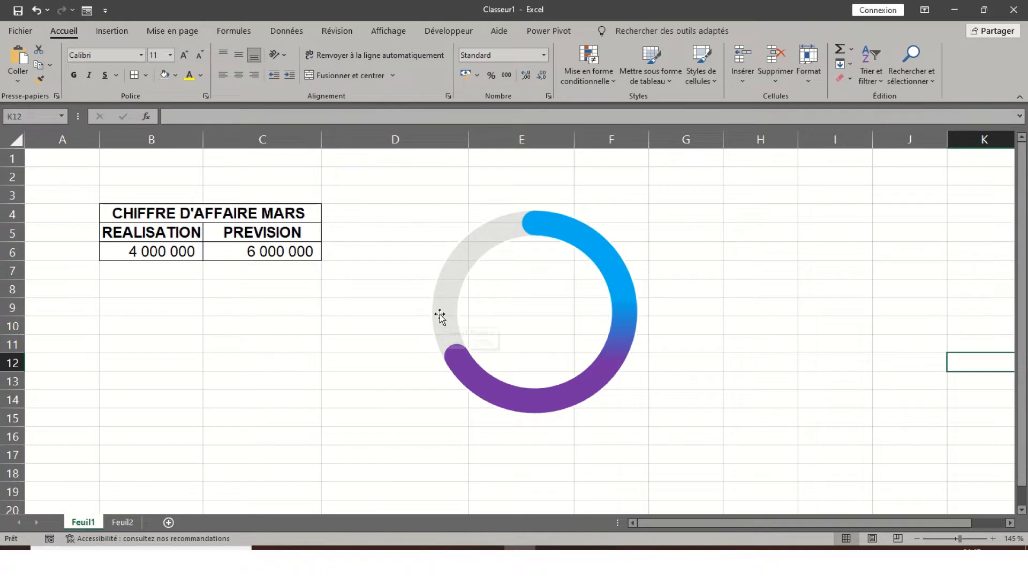
scroll(418, 289, up, 2)
scroll(419, 289, down, 1)
scroll(419, 289, down, 1)
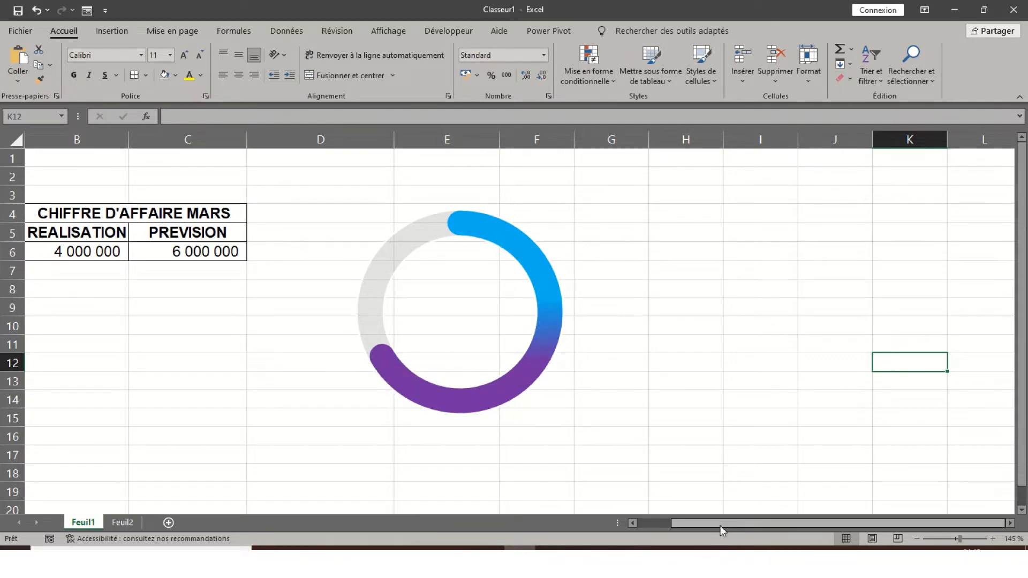
drag(721, 525, 687, 525)
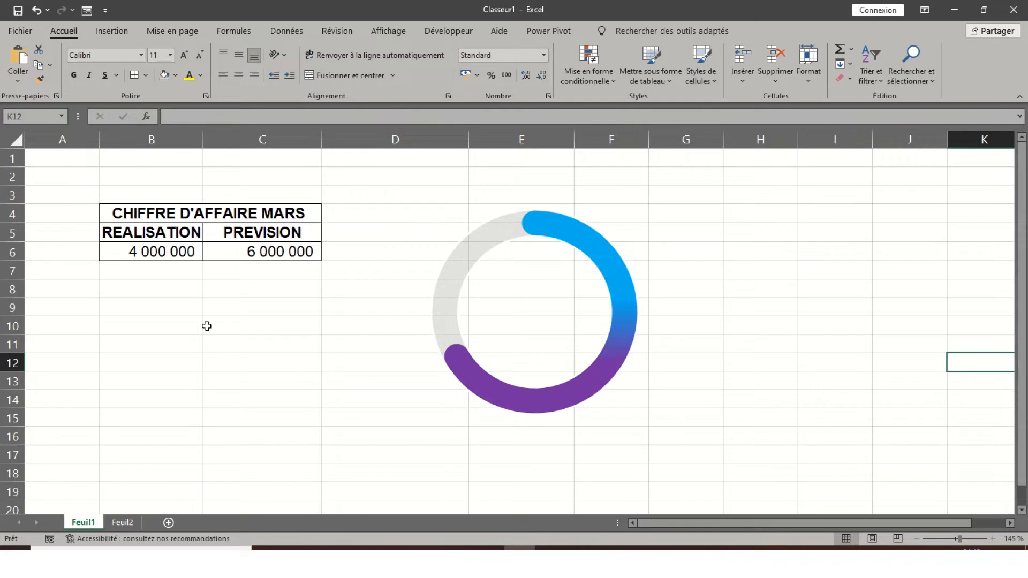
On sheet Feuil2, enter the header "£ REALISATION" in D2 and "NON REALISATION" in E2
click(125, 522)
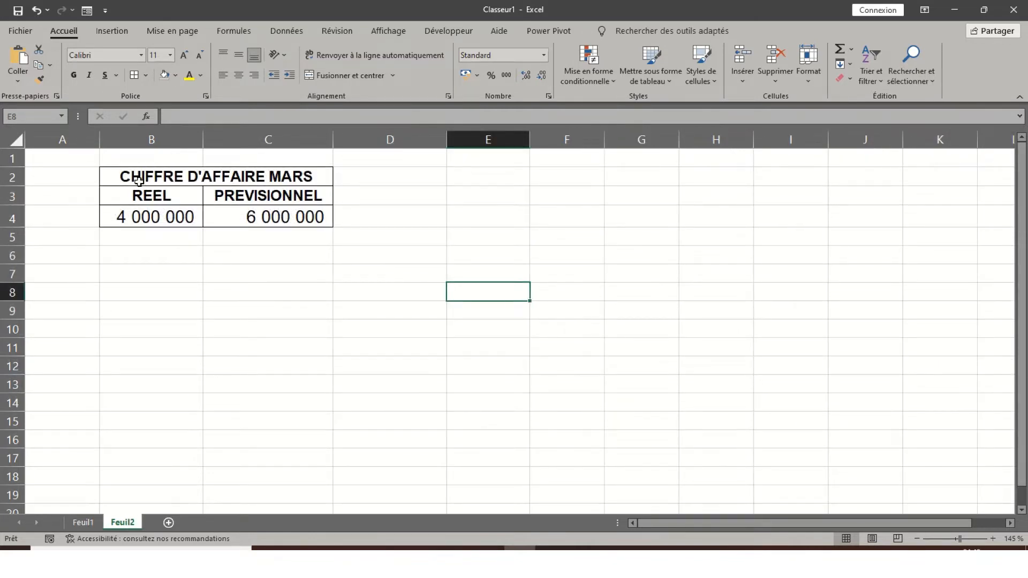
click(383, 180)
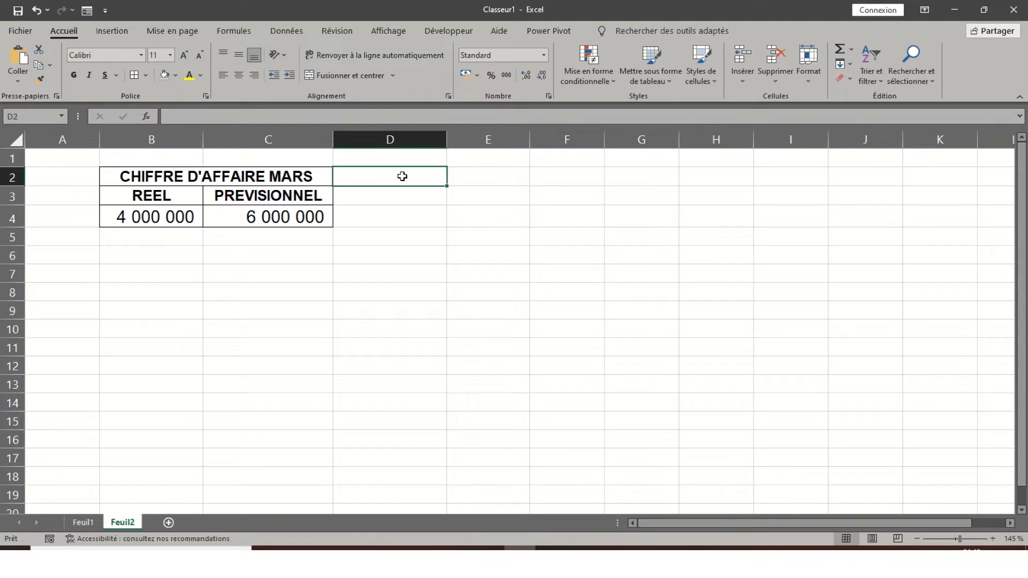
text(£ REA)
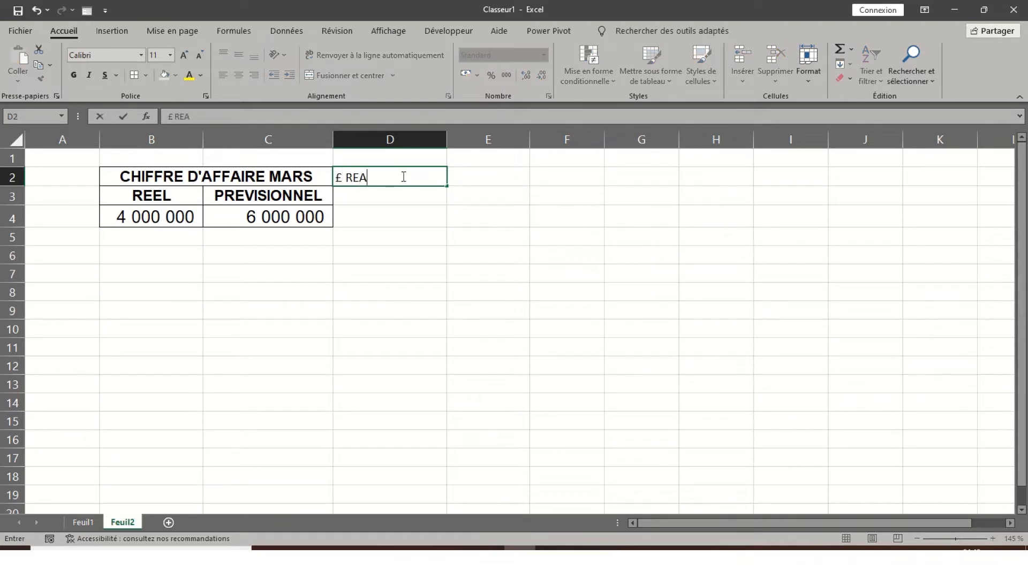
text(LISATION)
key(Tab)
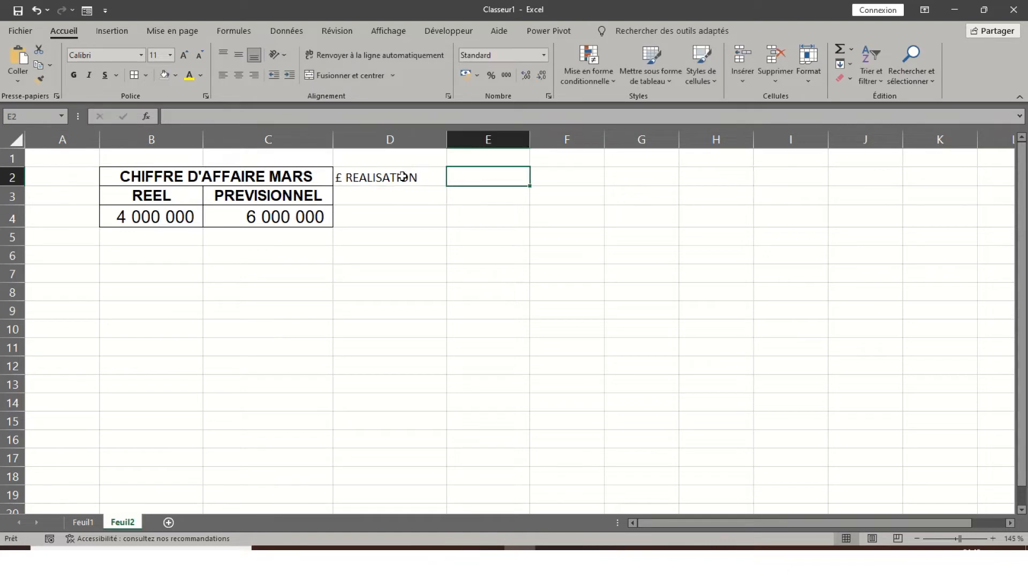
text(NON RE)
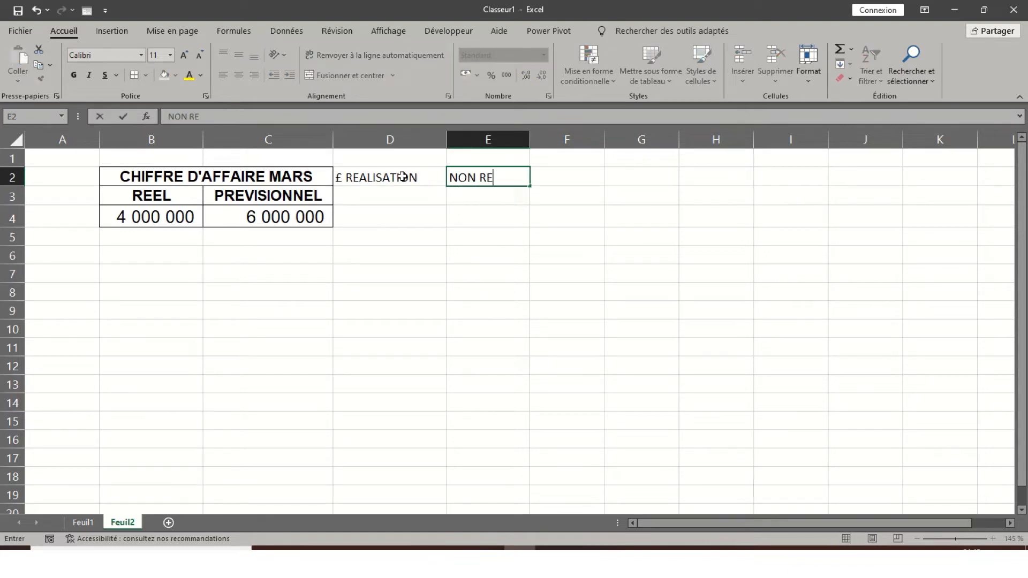
text(ALISATION)
Correct the header in D2 to read "% REALISATION"
click(343, 180)
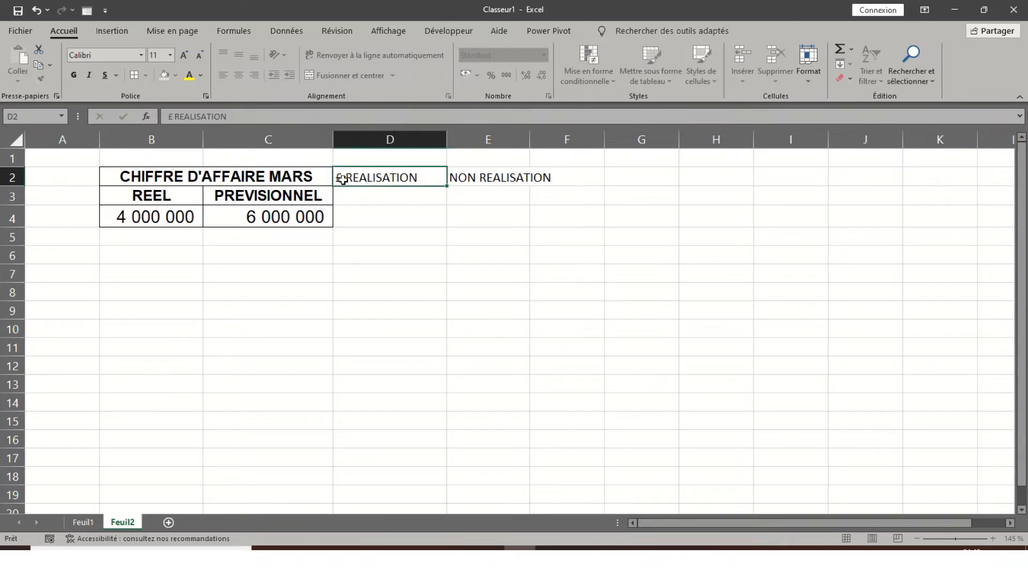
double_click(343, 180)
key(BackSpace)
text(%)
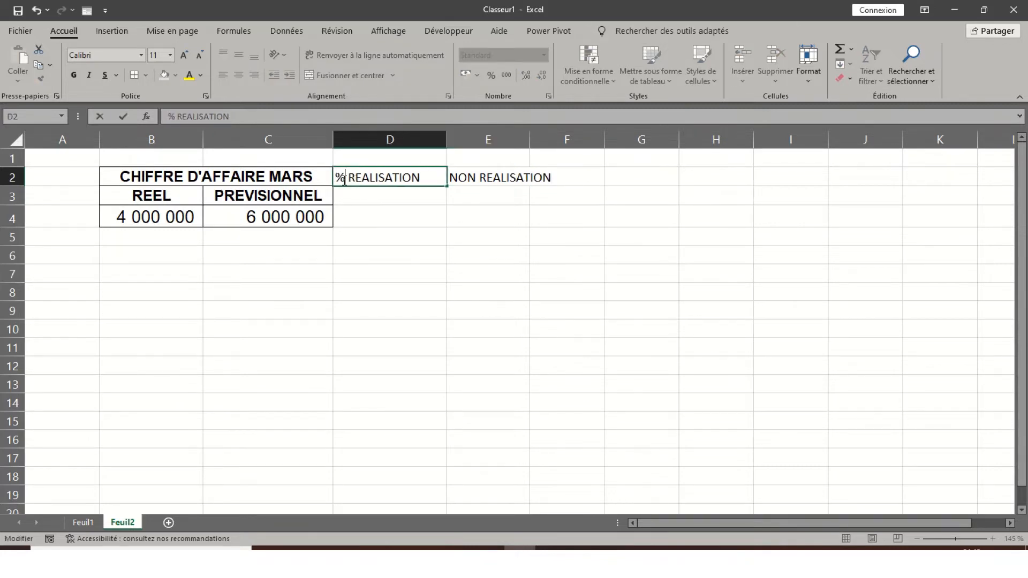
click(411, 199)
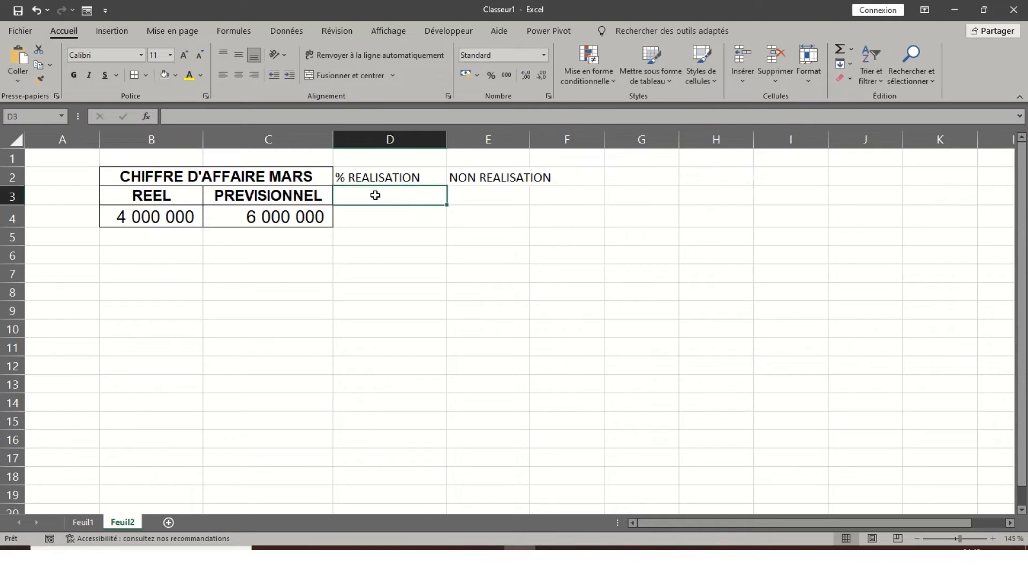
Calculate the realisation rate in D4 with =B4/C4 and format the cell as a percentage
click(374, 218)
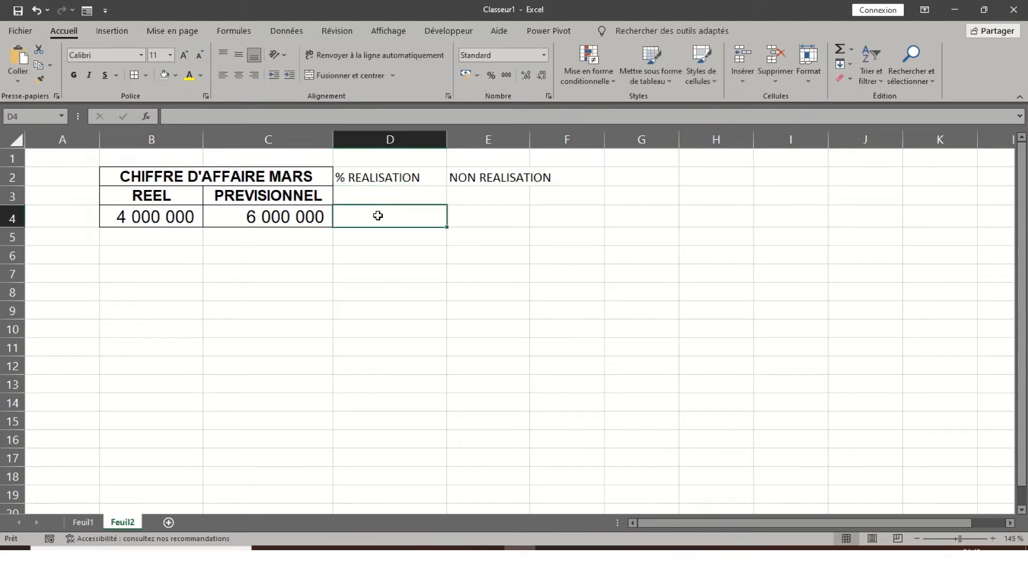
double_click(378, 216)
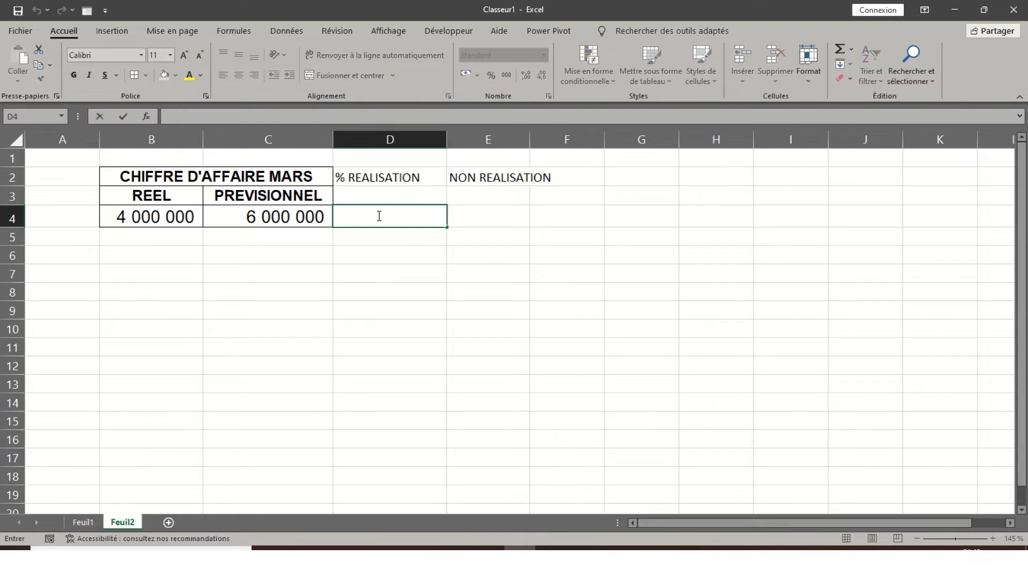
text(+)
text(=)
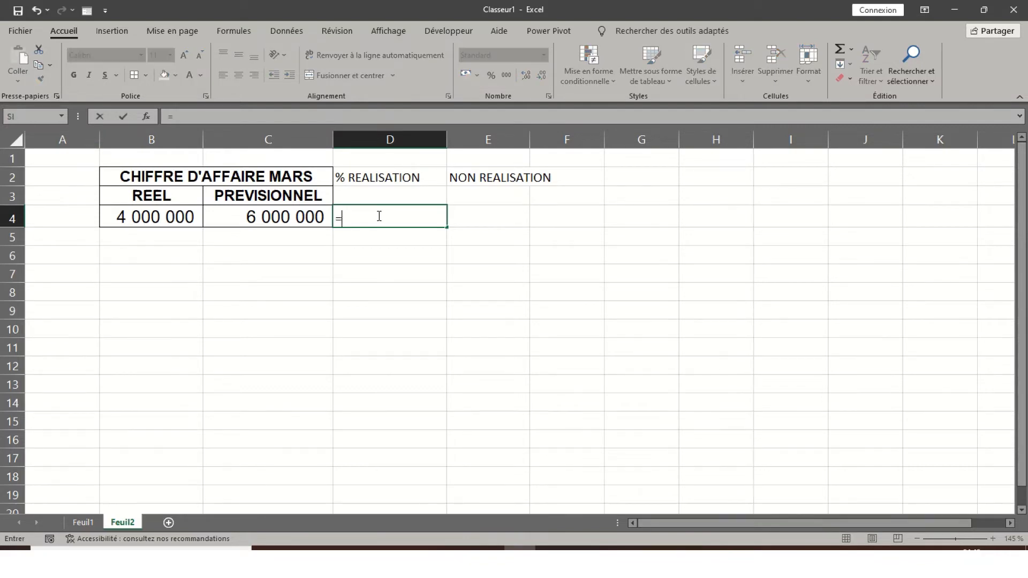
click(171, 216)
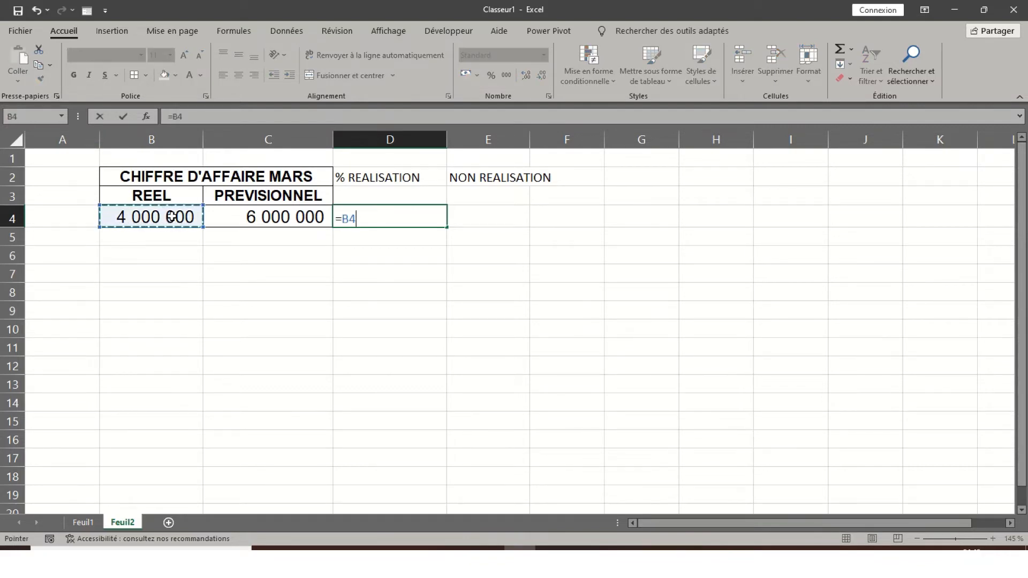
text(/)
click(248, 216)
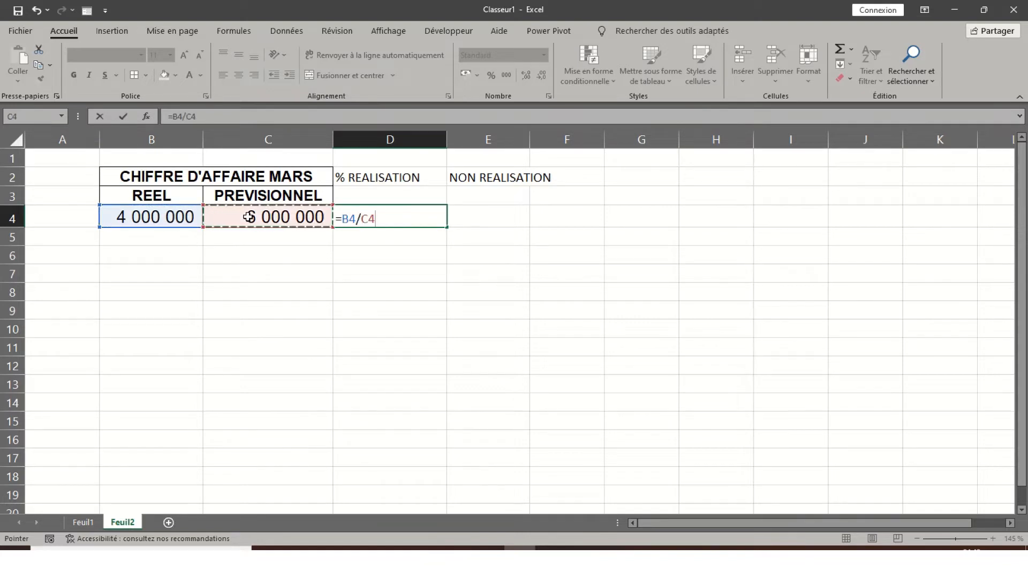
key(Return)
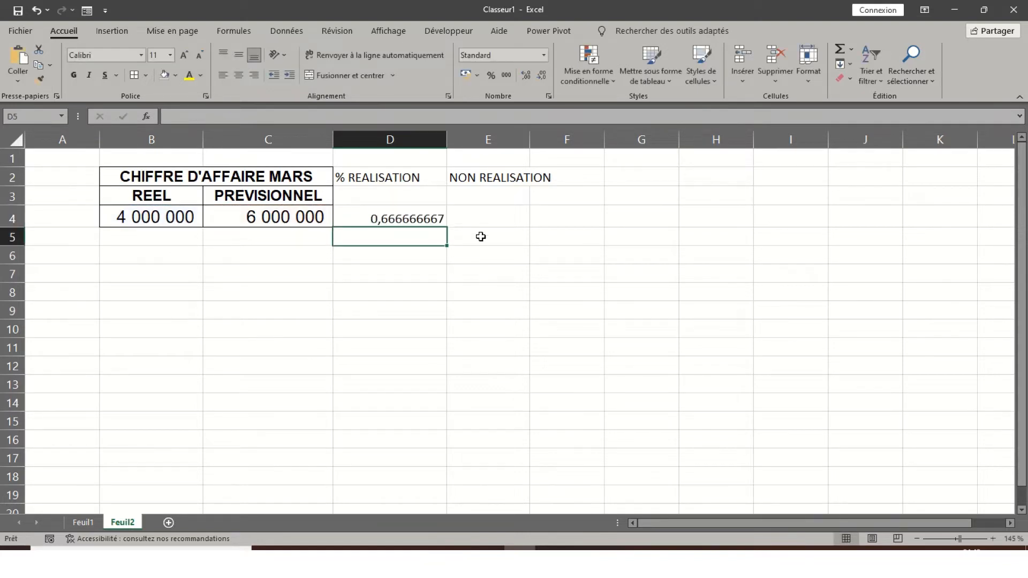
click(416, 218)
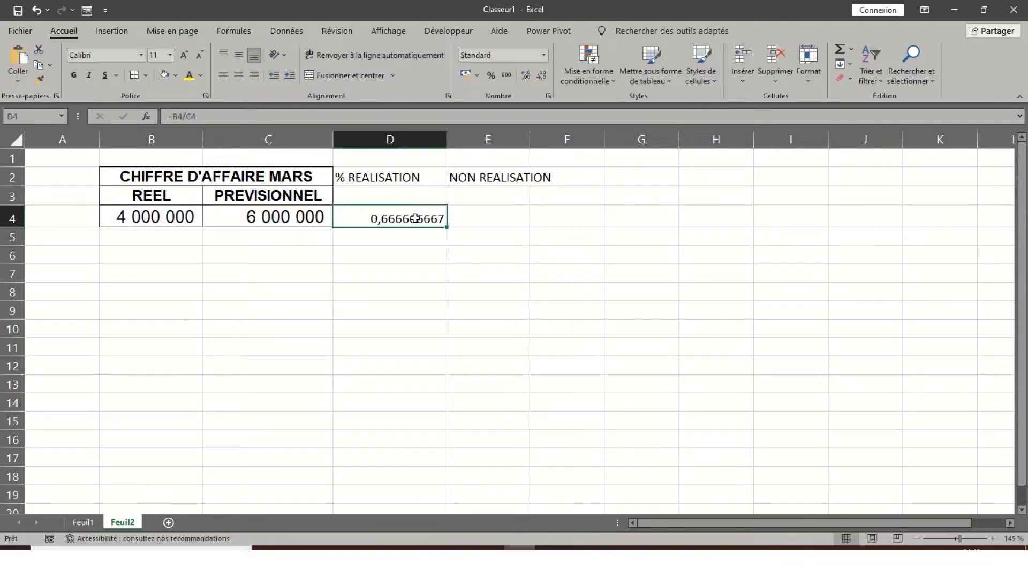
click(493, 76)
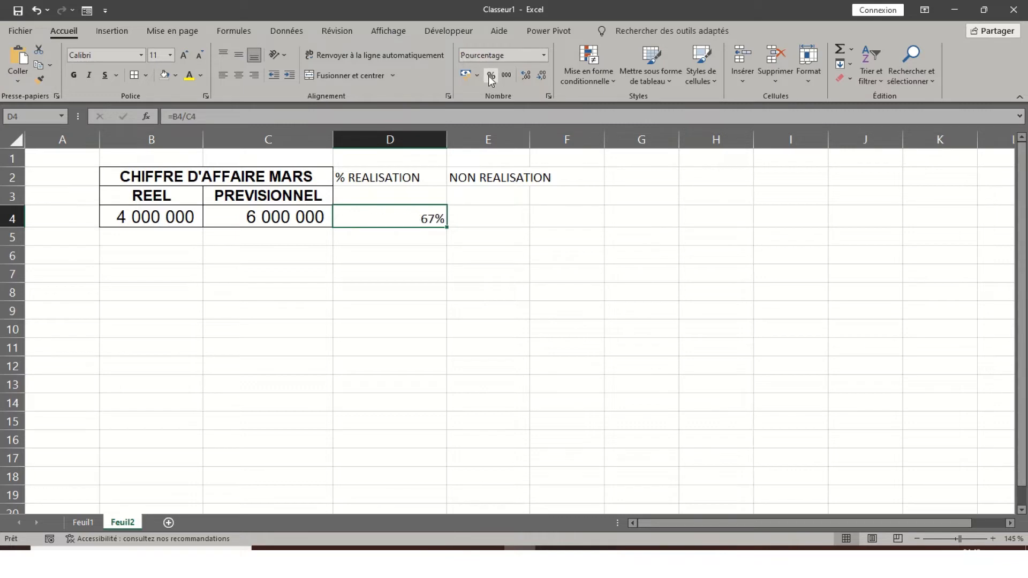
Widen column E to fit its header and enter the formula =1-D4 in E4
click(489, 210)
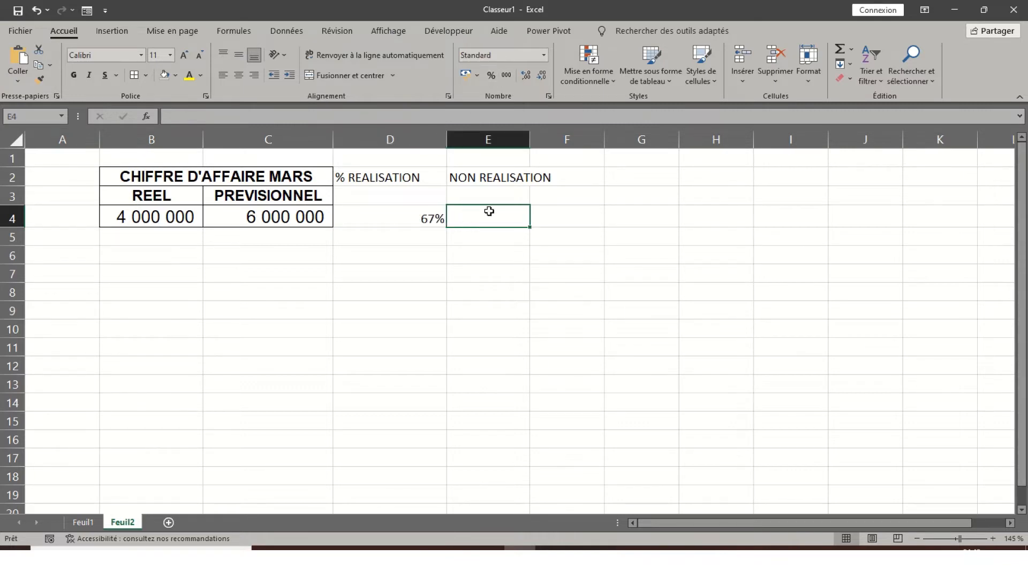
click(493, 271)
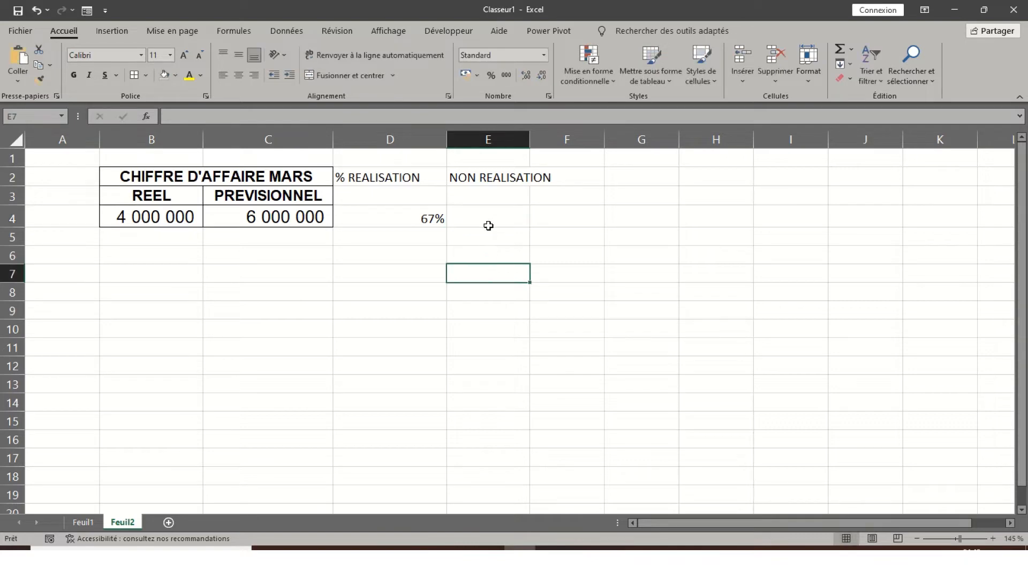
drag(531, 133, 561, 134)
double_click(511, 217)
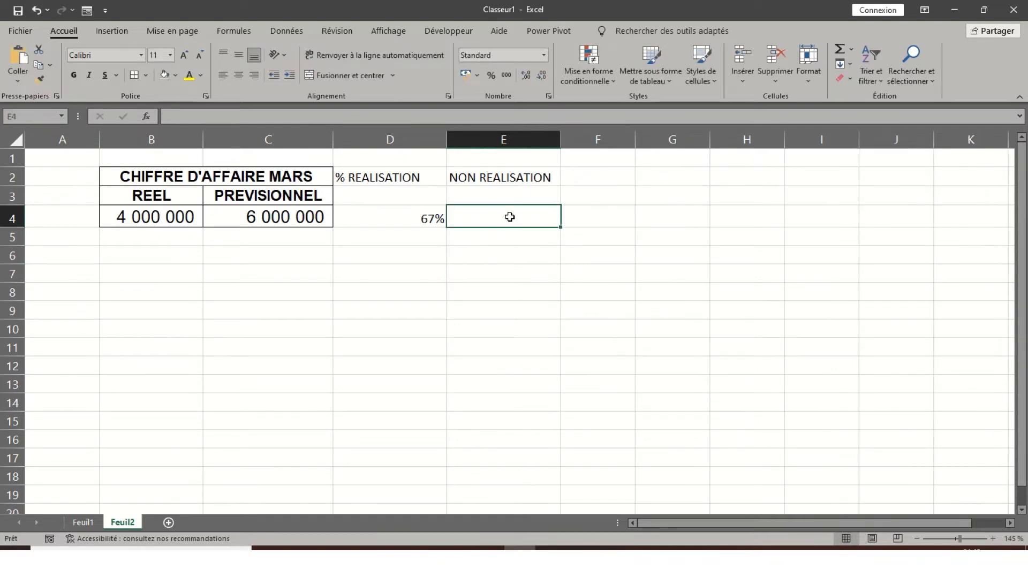
text(=-)
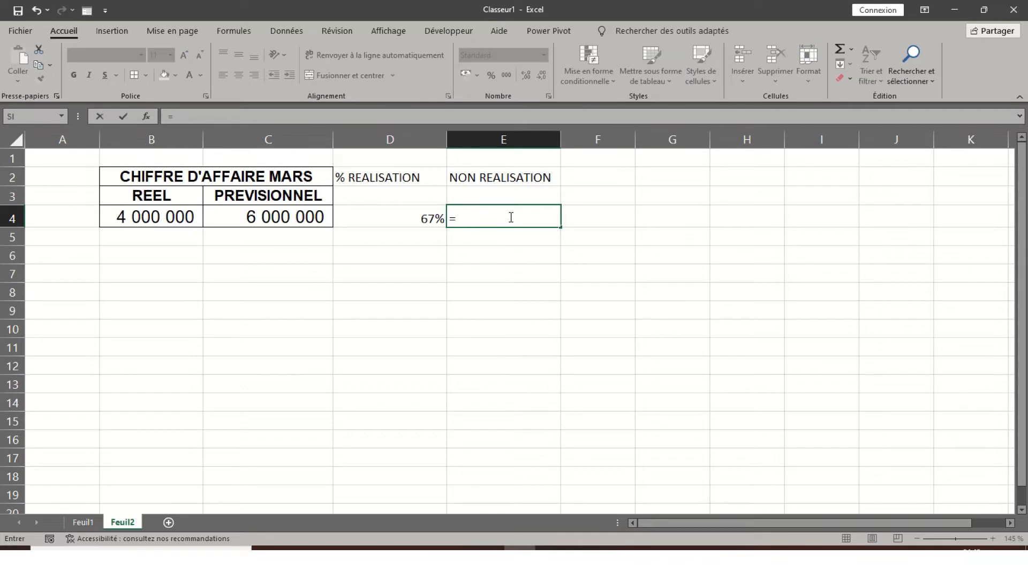
click(421, 216)
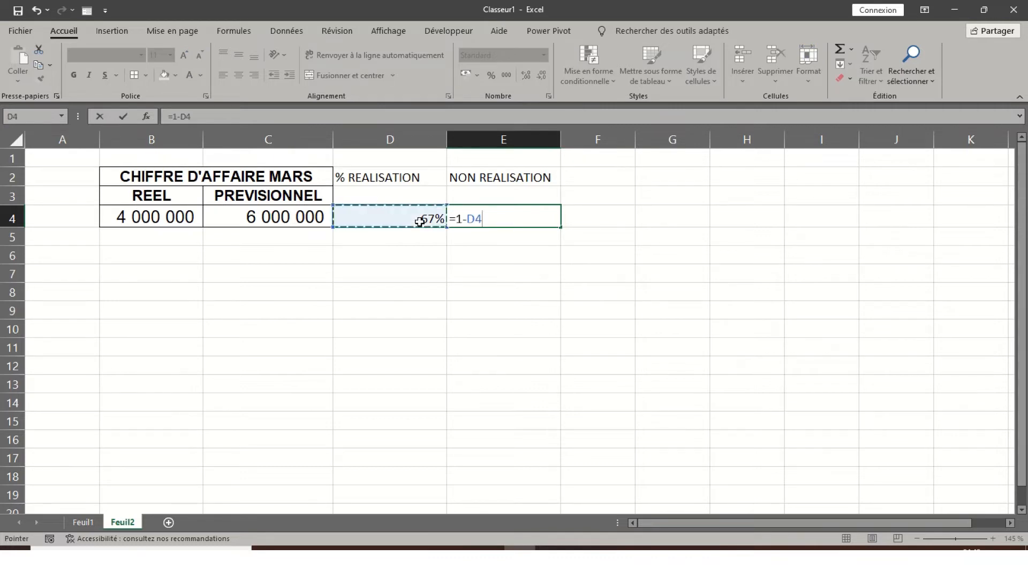
key(Return)
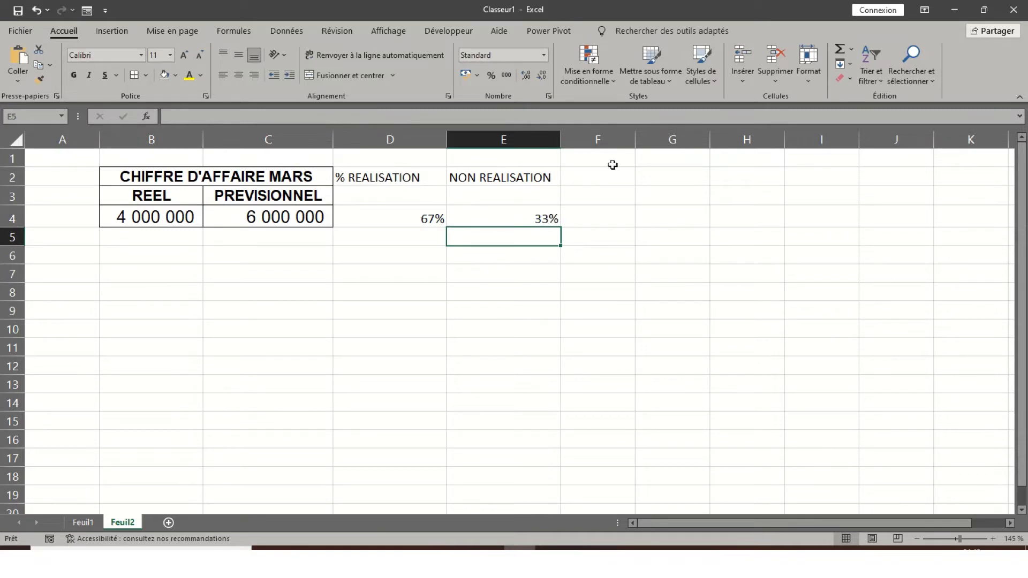
Centre the headers in D2:E2, and add centred headers "X" in F2 and "Y" in G2
drag(400, 175, 492, 178)
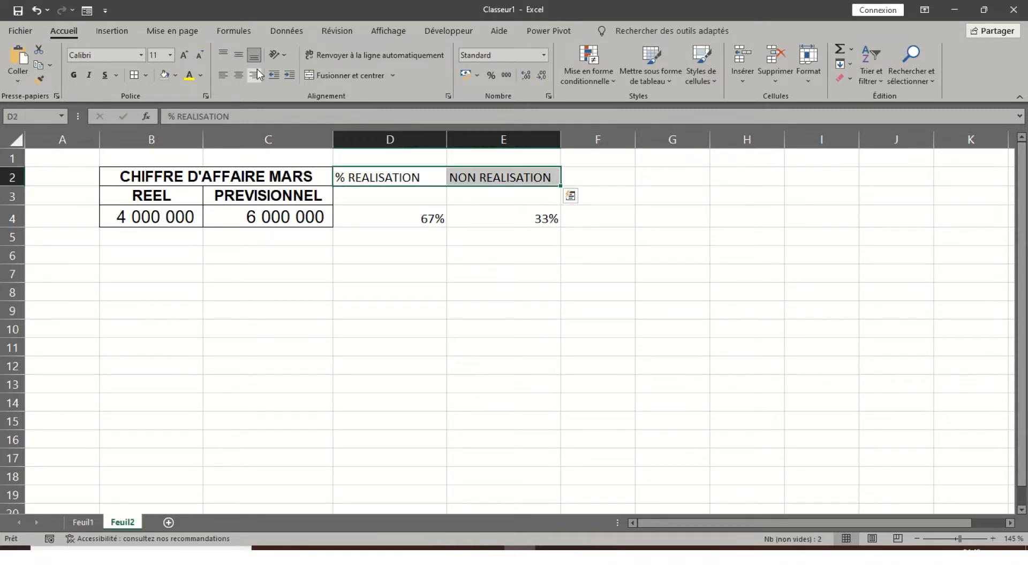
click(244, 76)
click(592, 177)
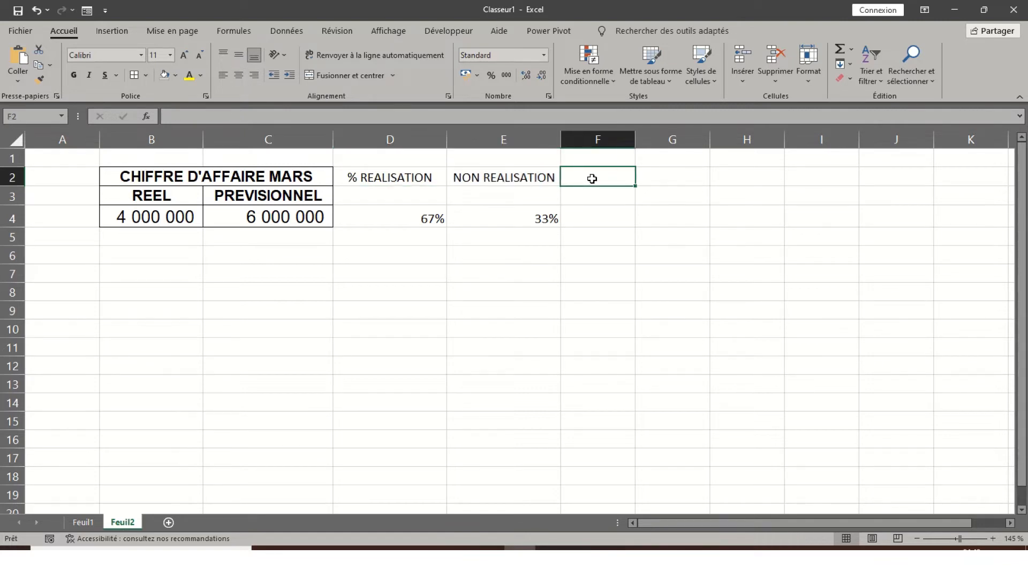
text(X)
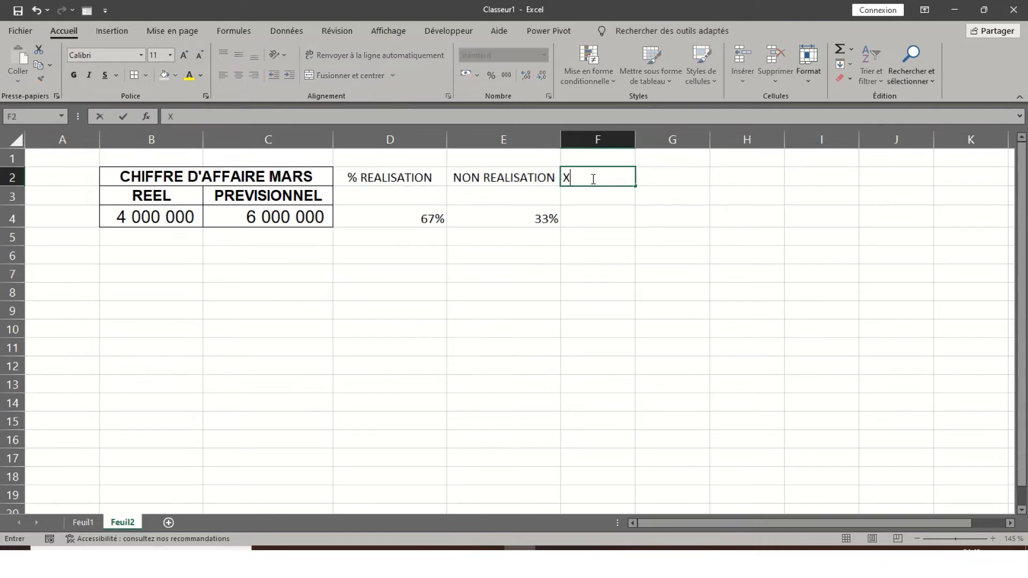
key(Tab)
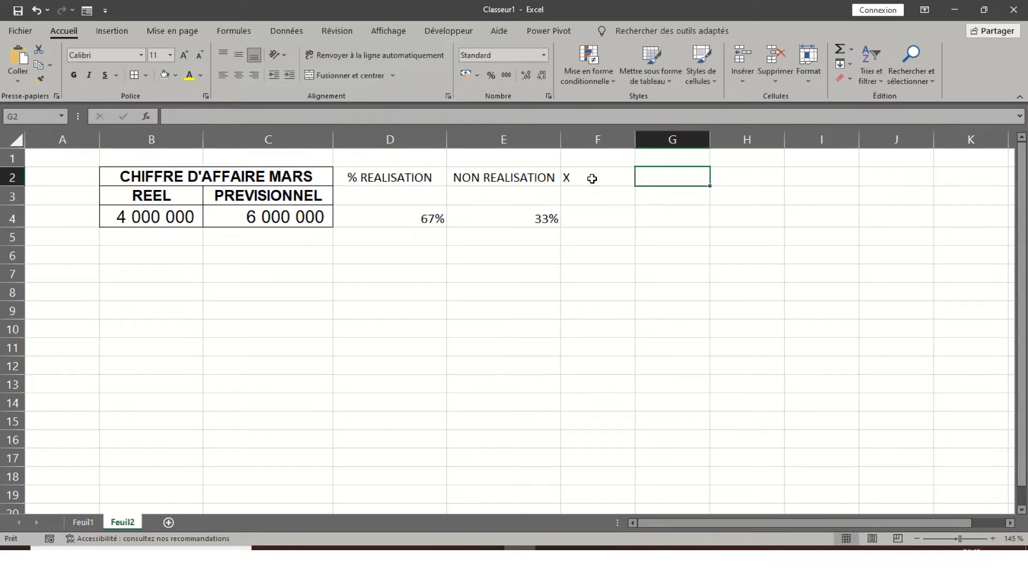
text(Y)
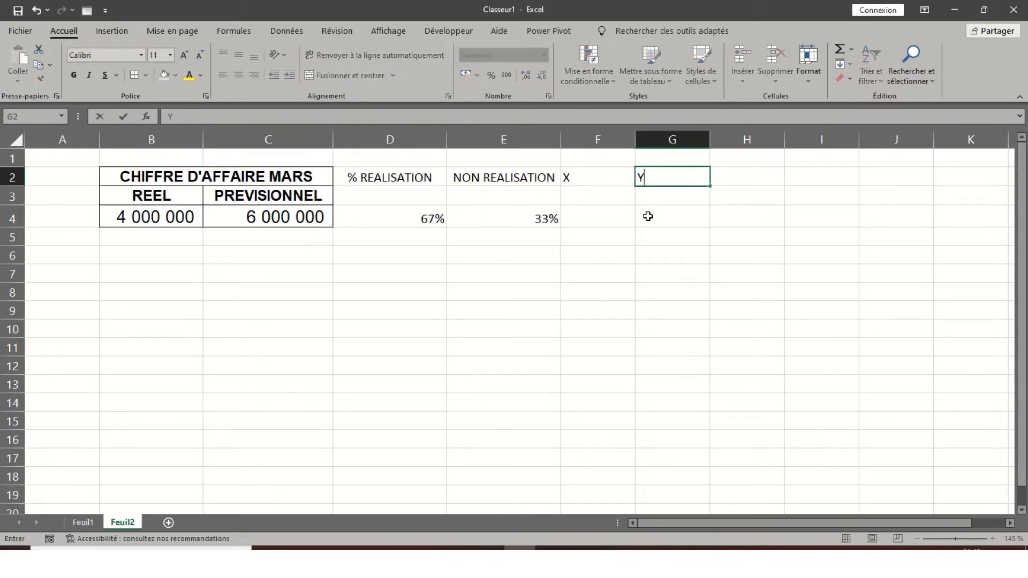
click(654, 218)
drag(593, 178, 638, 179)
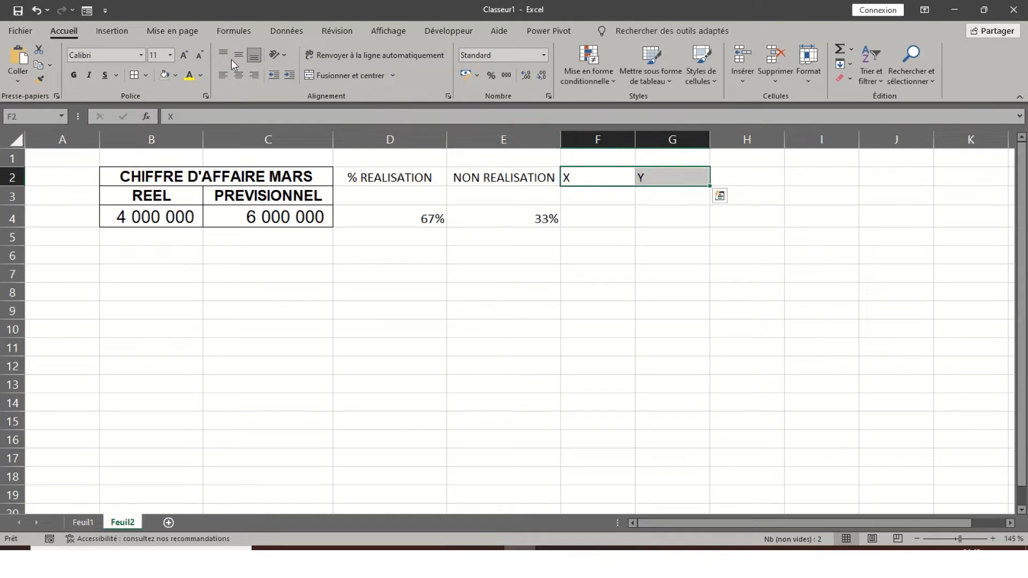
click(239, 77)
click(637, 234)
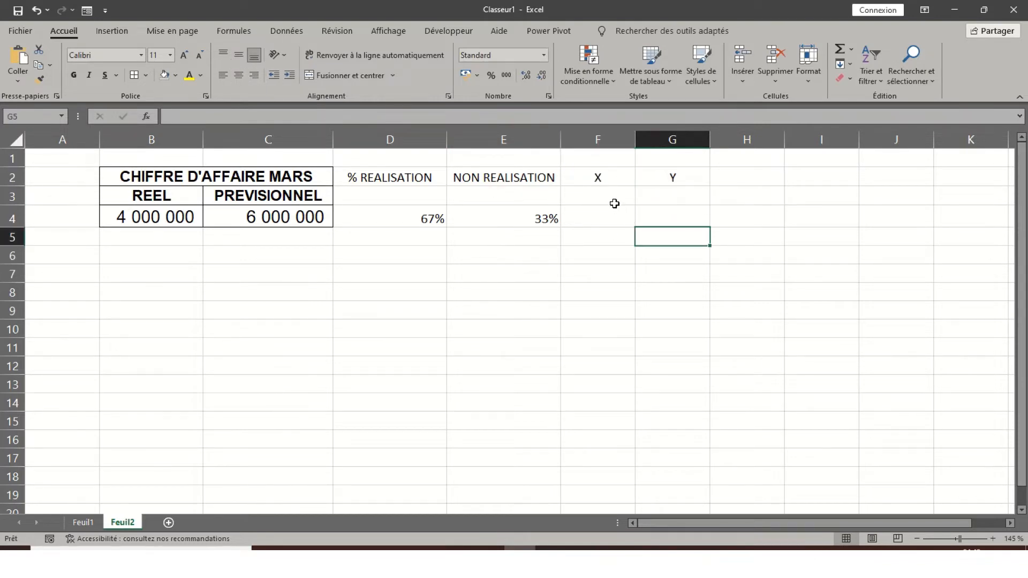
Enter the first coordinate pair under the X and Y headers: 0 in F3 and 1 in G3
click(607, 194)
text(0)
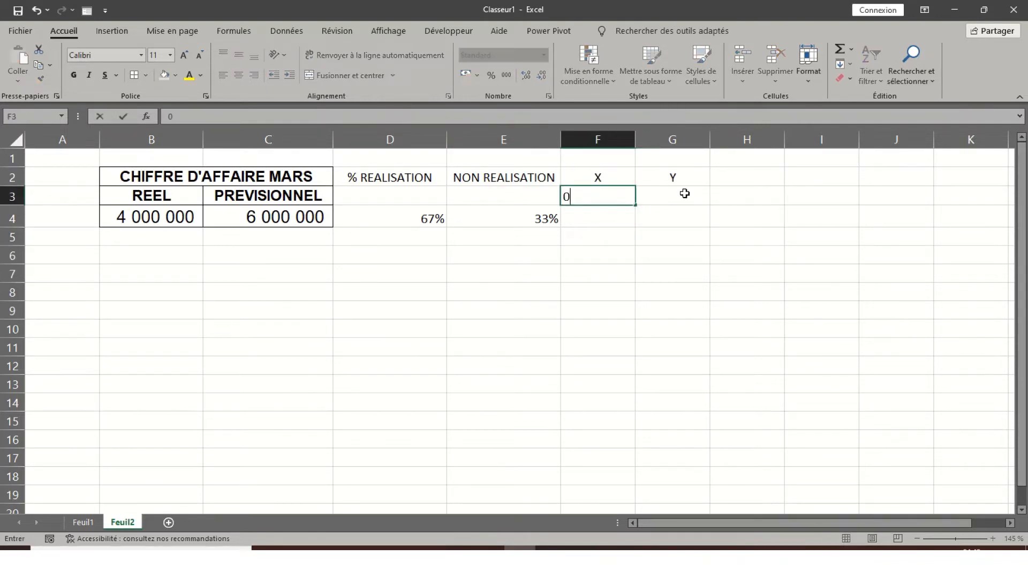
click(685, 194)
text(1)
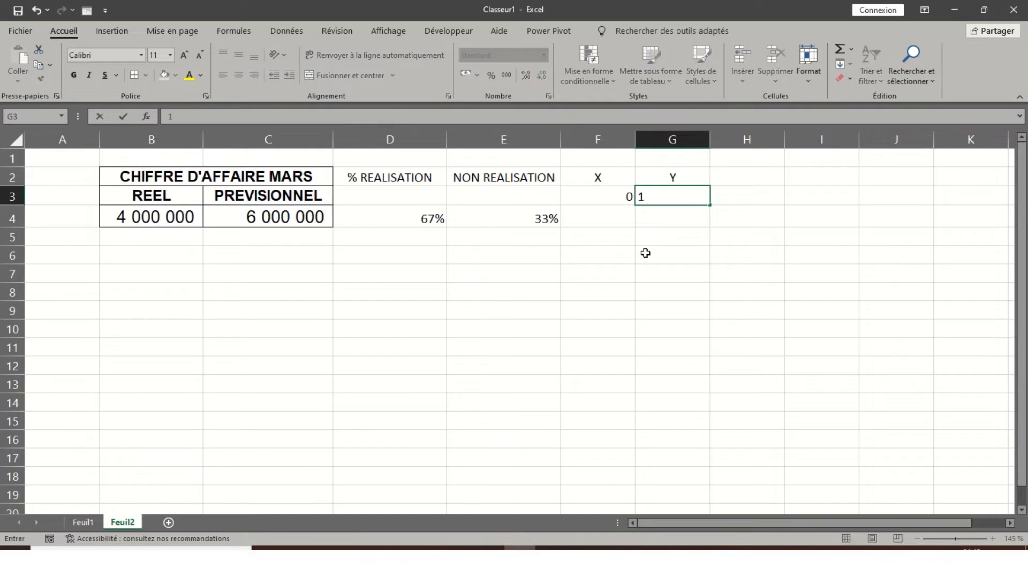
click(647, 256)
Enter the formula =SIN(D4*2*PI()) in F4 under the X header
click(611, 213)
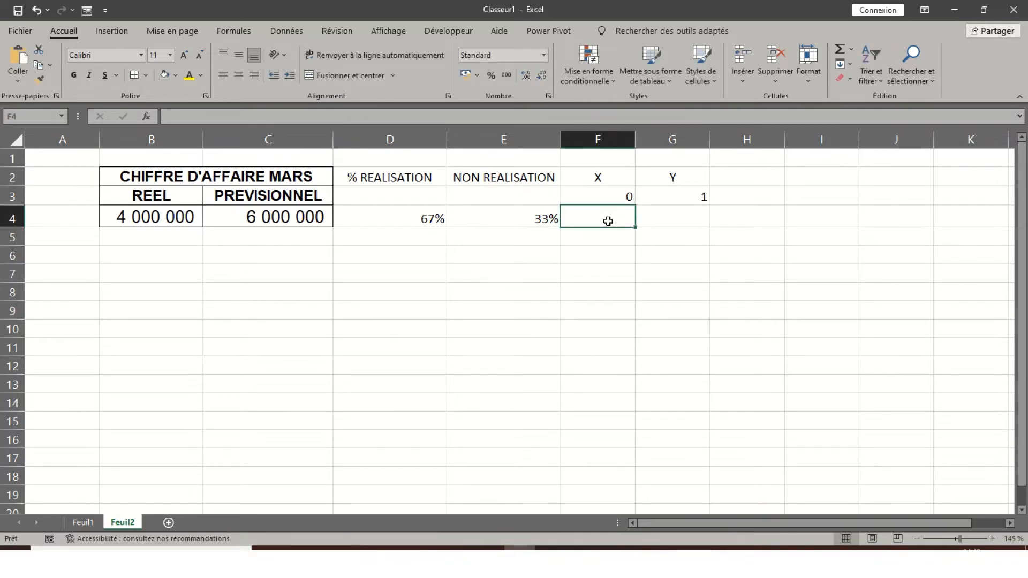
text(=)
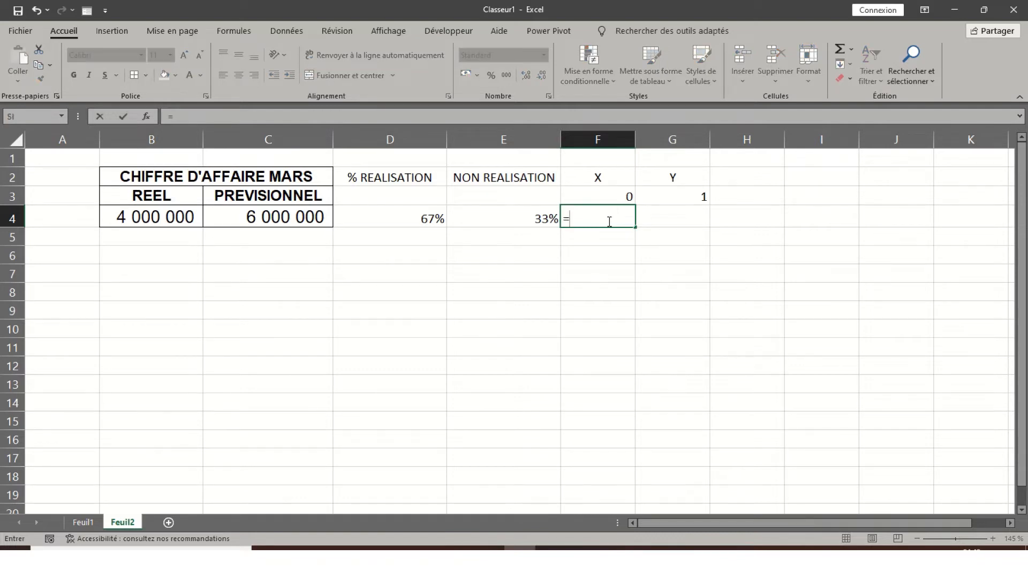
text(sin)
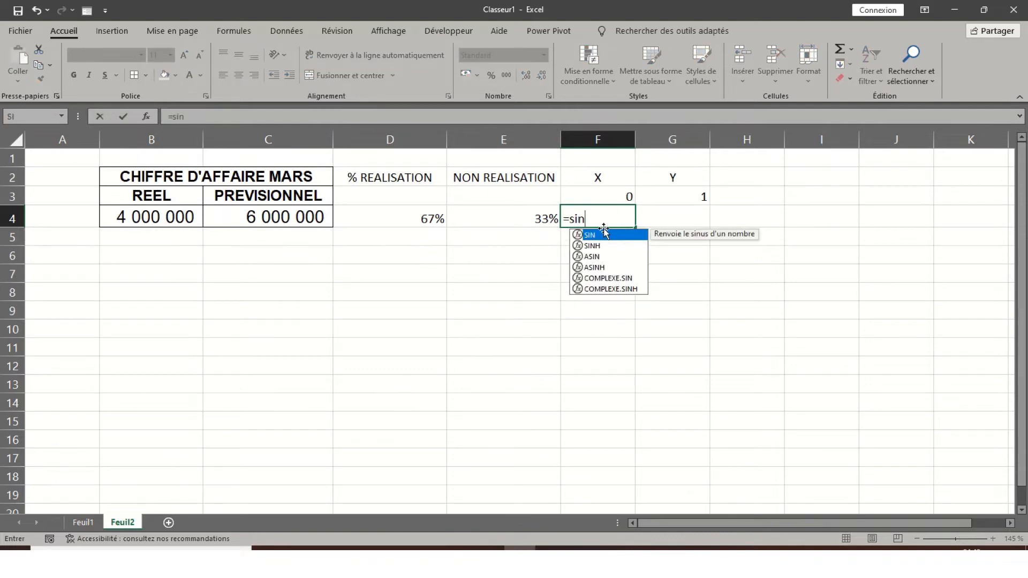
double_click(600, 235)
click(418, 220)
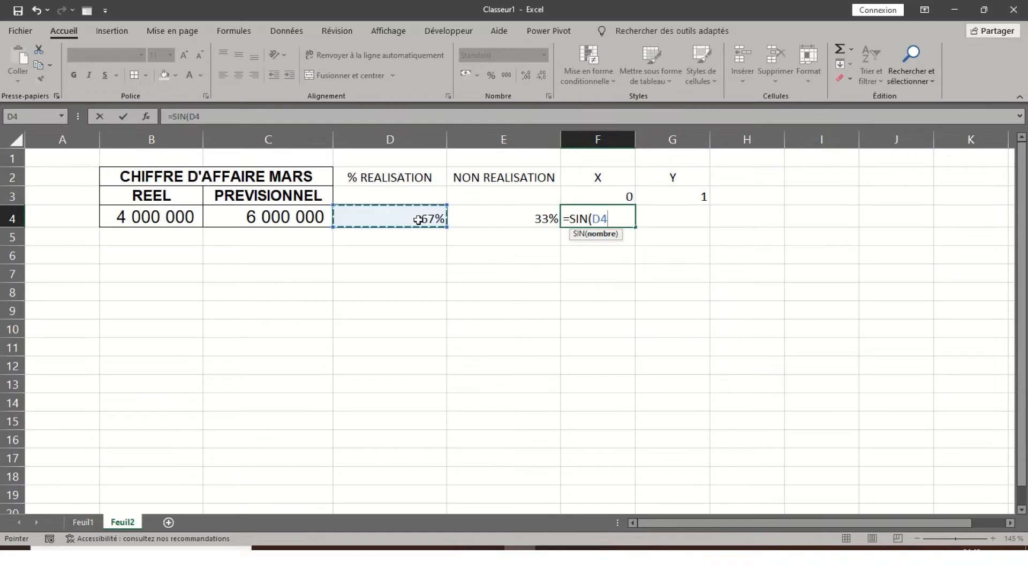
text(*)
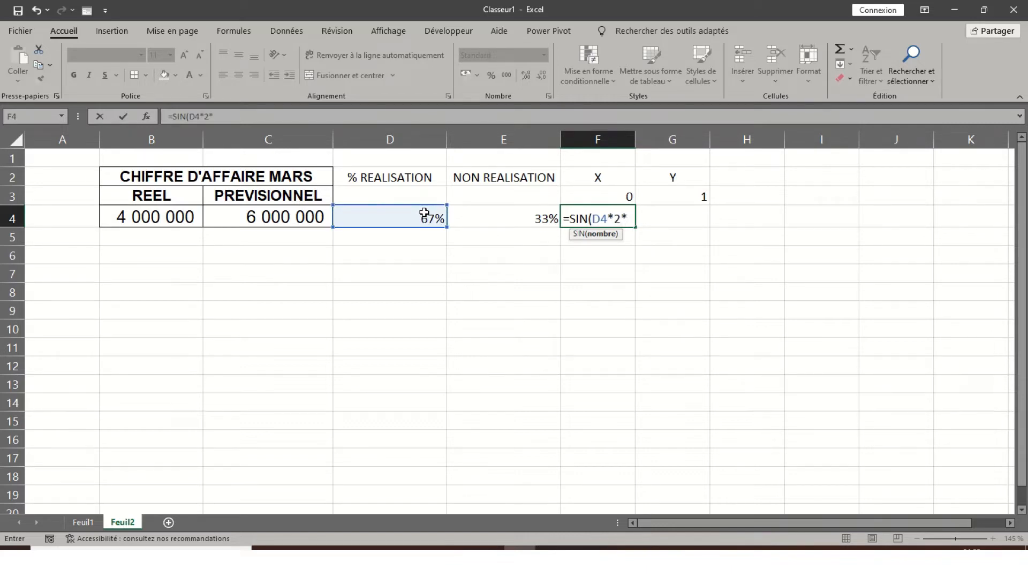
text(2*pi)
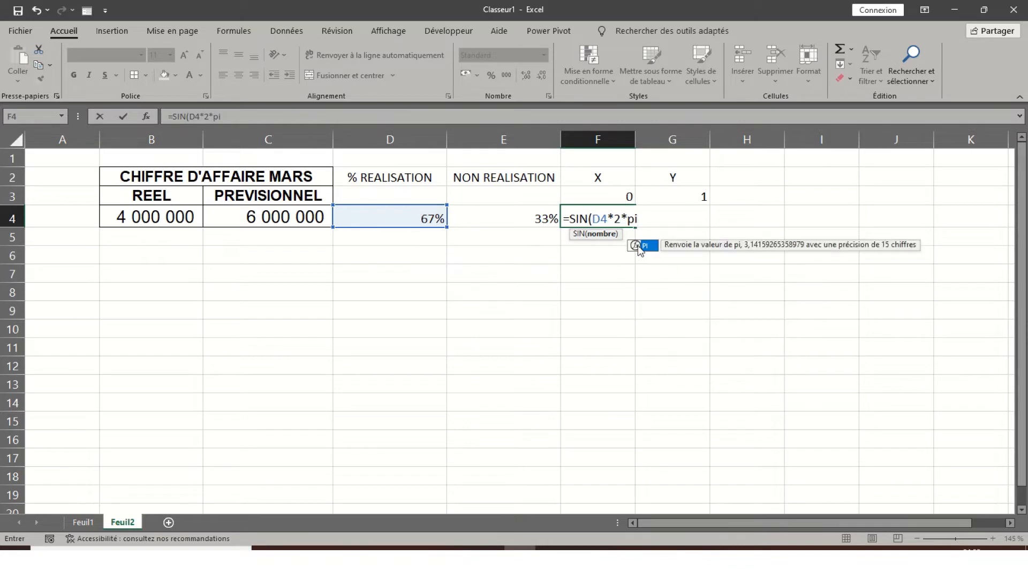
double_click(638, 245)
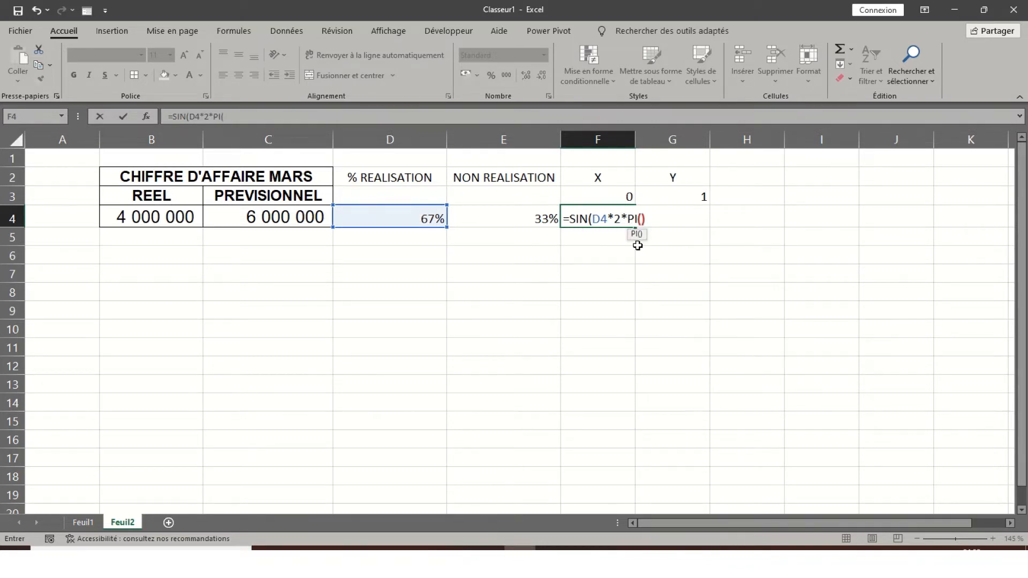
text()))
key(Return)
click(622, 216)
Enter the formula =COS(E4*2*PI()) in G4 under the Y header
click(659, 220)
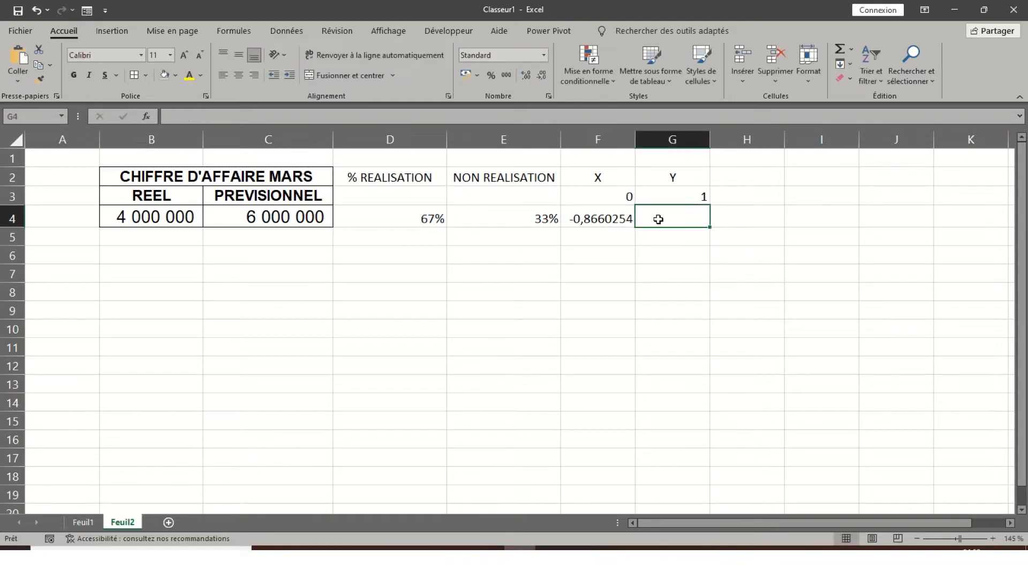
text(=)
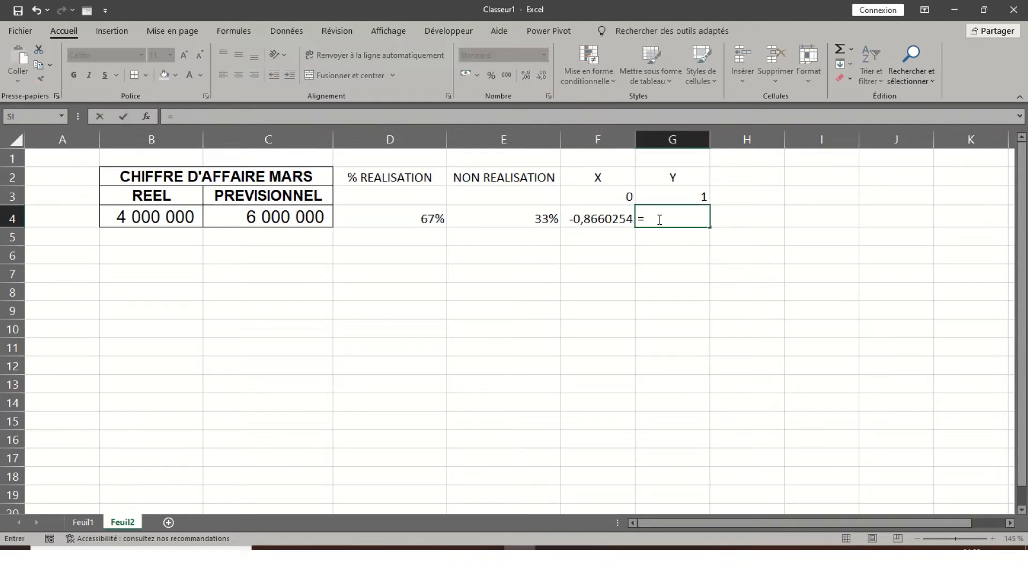
text(cos)
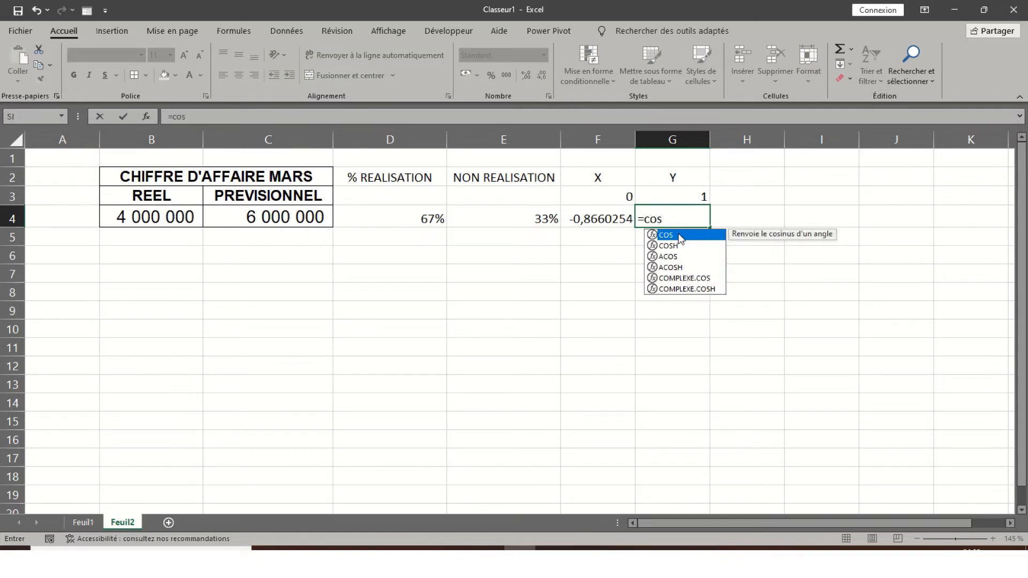
double_click(681, 239)
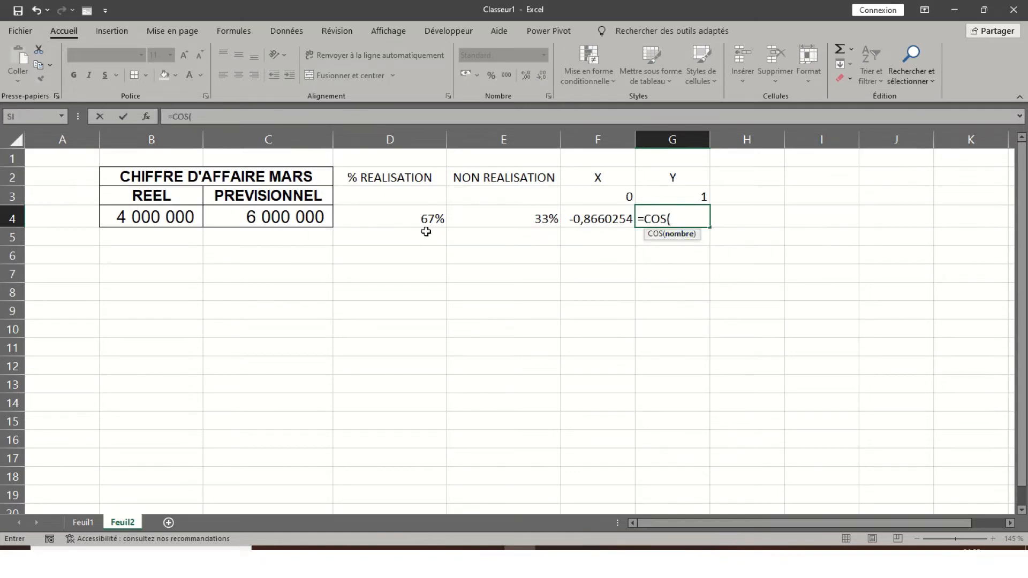
click(511, 222)
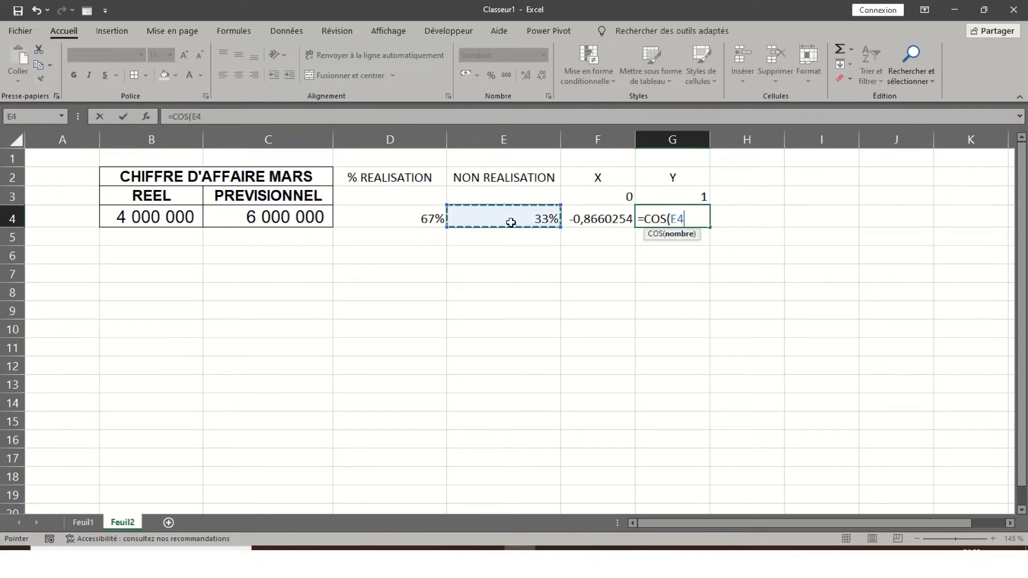
text(*)
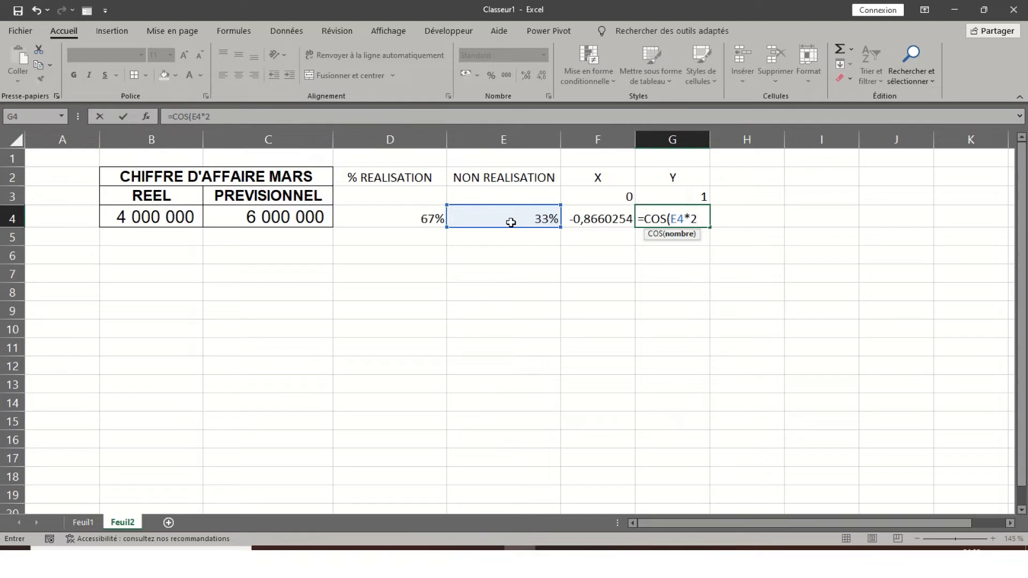
text(2*pi)
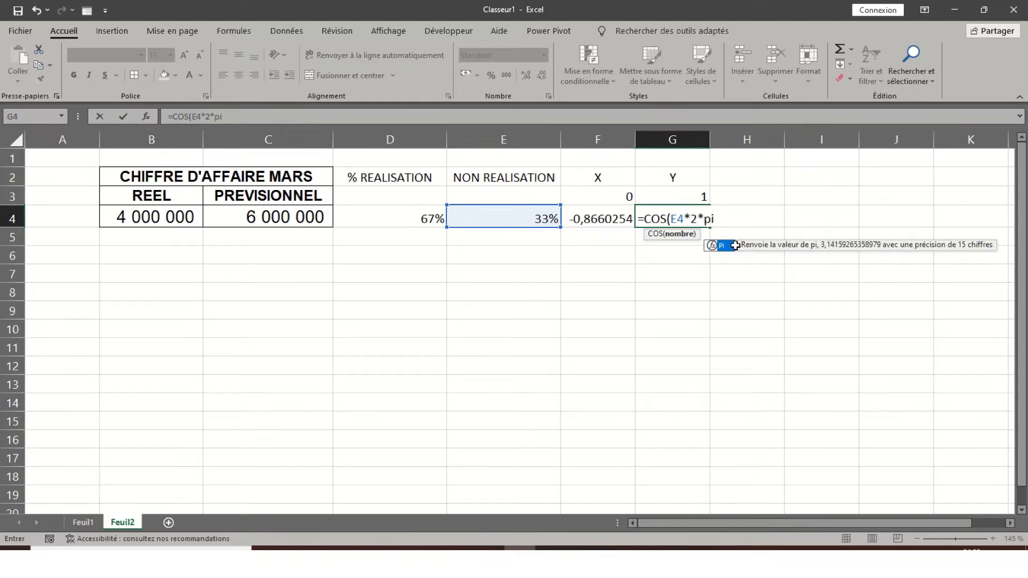
double_click(727, 245)
text()))
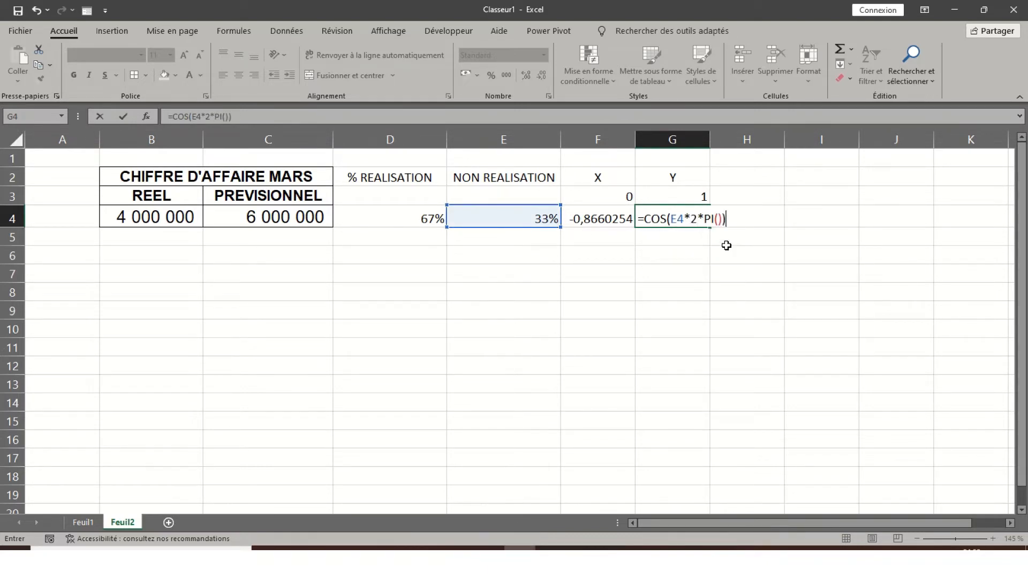
key(Return)
click(684, 289)
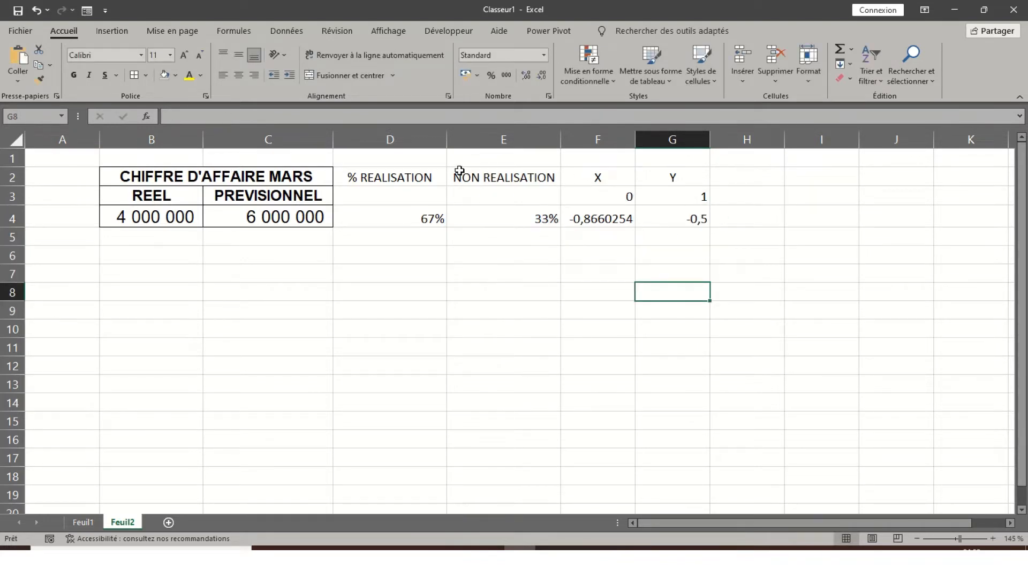
Fill the header cells D2:G2 with dark gold and make their text bold
drag(425, 173, 660, 172)
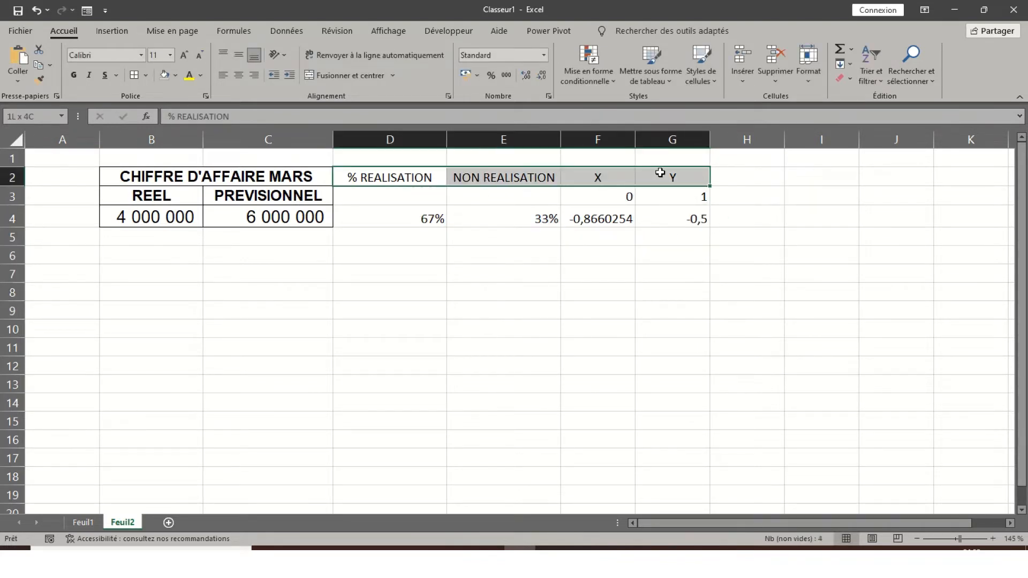
click(201, 75)
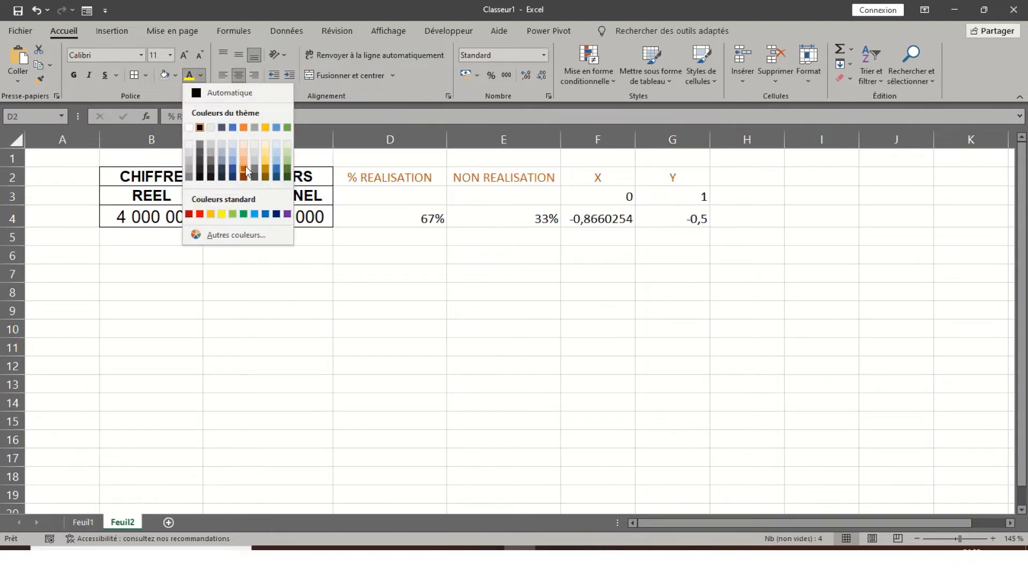
click(175, 76)
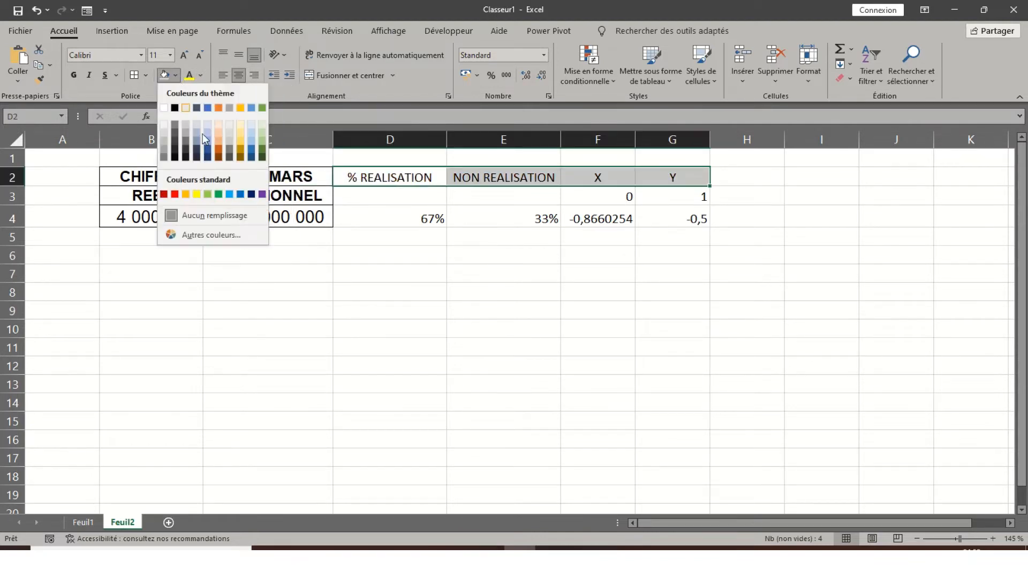
click(239, 144)
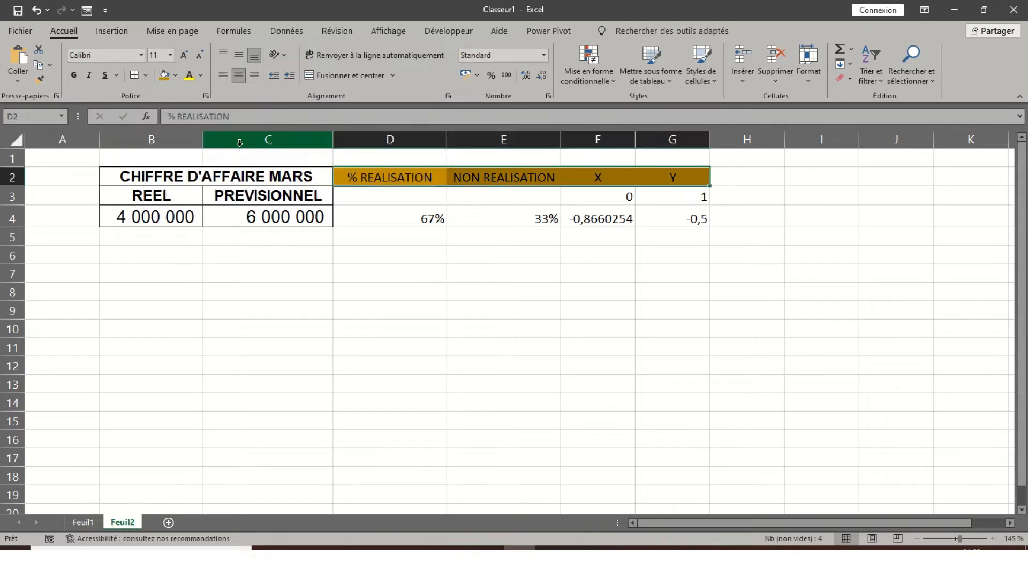
click(75, 75)
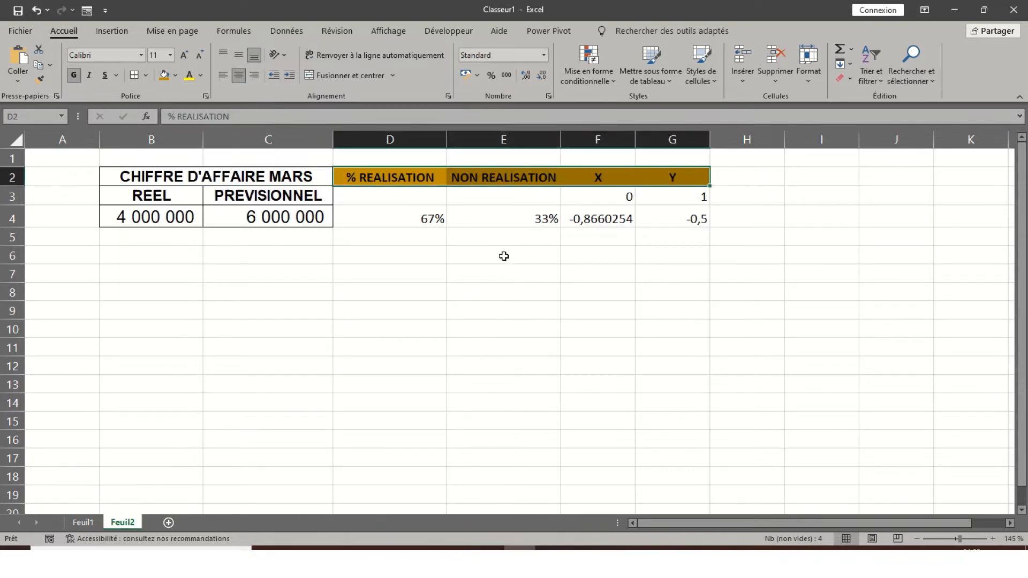
click(505, 289)
Centre the values in D3:G4 horizontally
drag(417, 200, 668, 211)
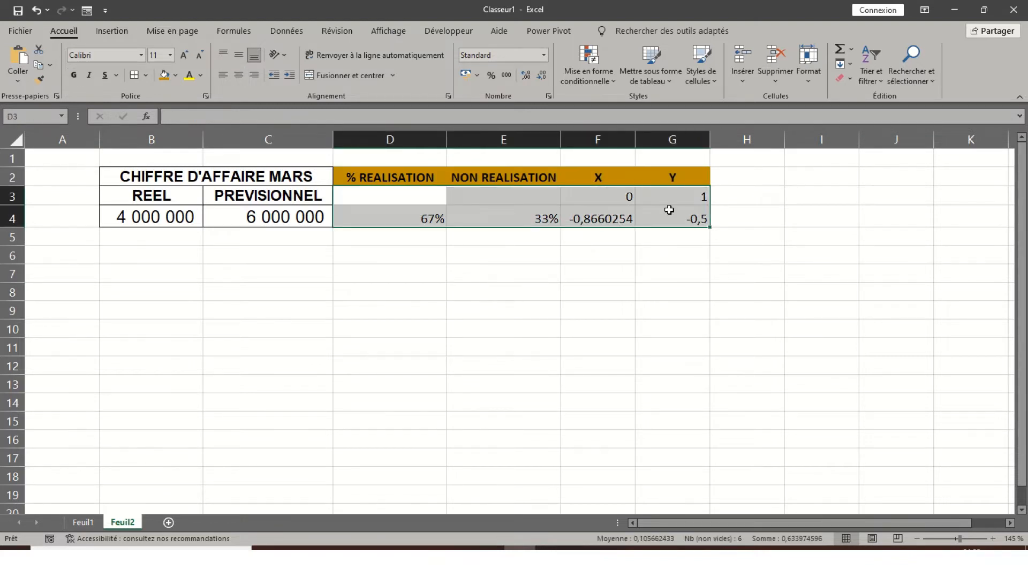
click(238, 75)
click(574, 289)
click(457, 293)
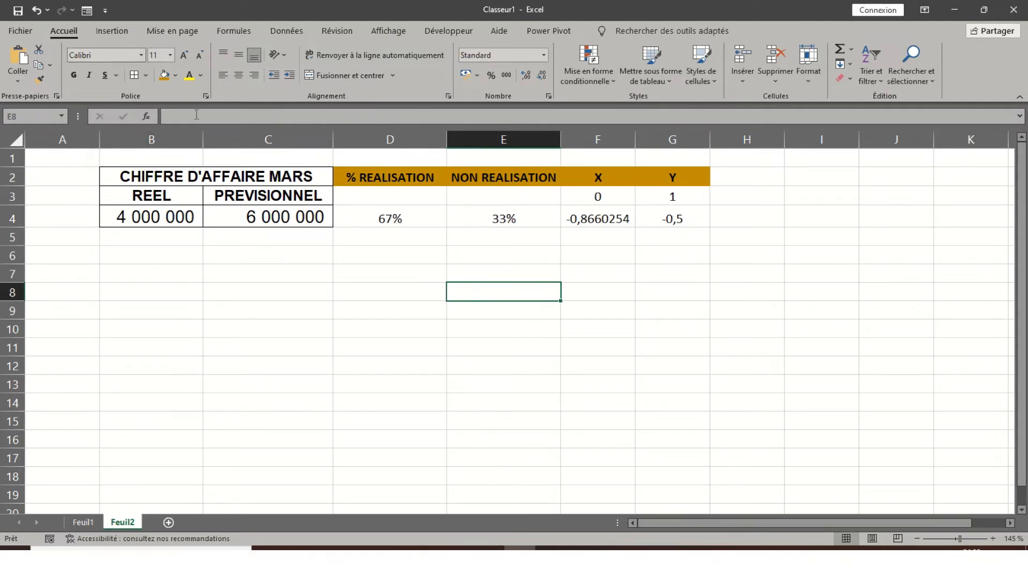
Insert a doughnut chart based on D2:E4 and shift it slightly downwards on the sheet
drag(406, 177, 498, 216)
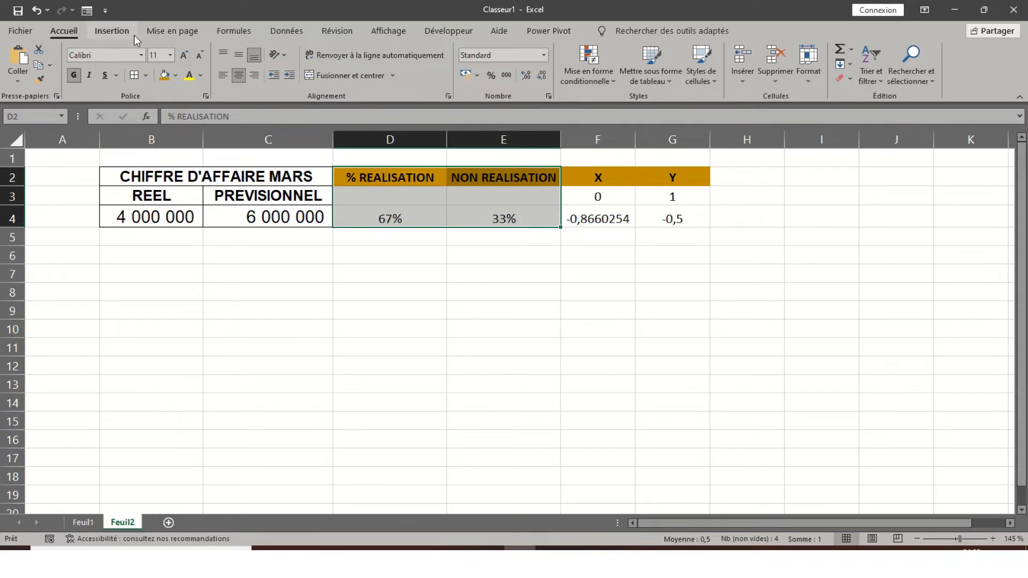
click(112, 30)
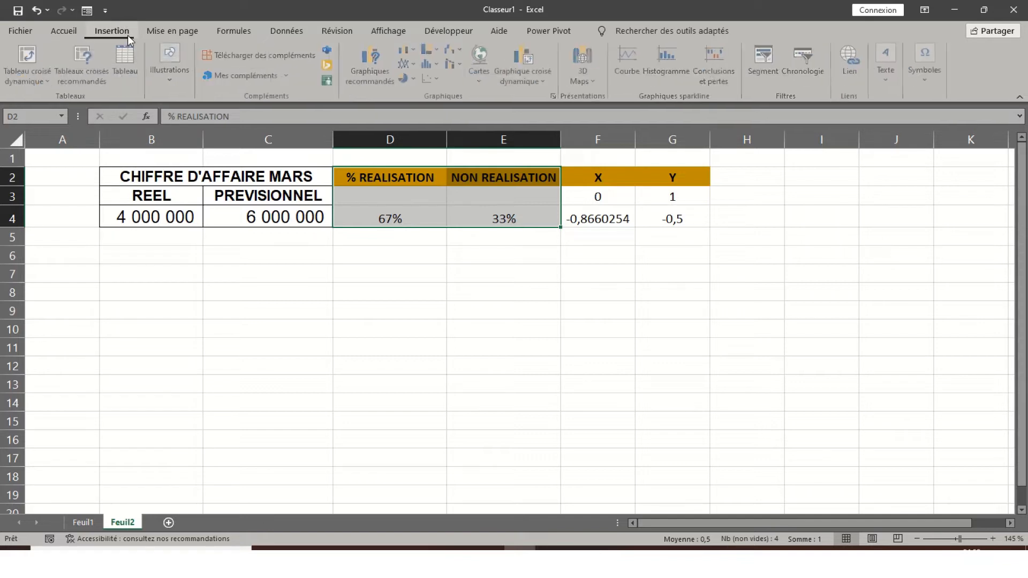
click(418, 80)
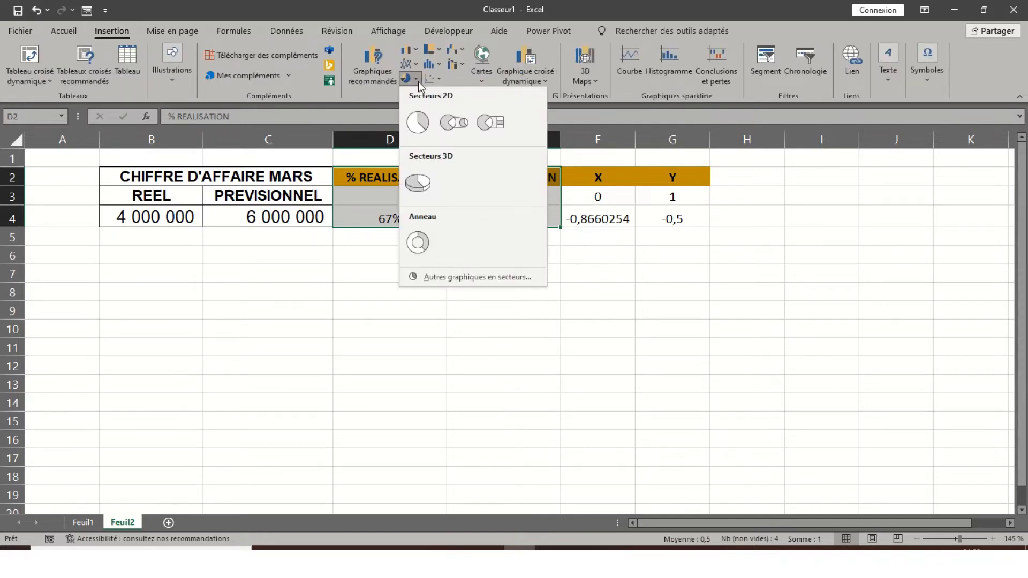
click(417, 243)
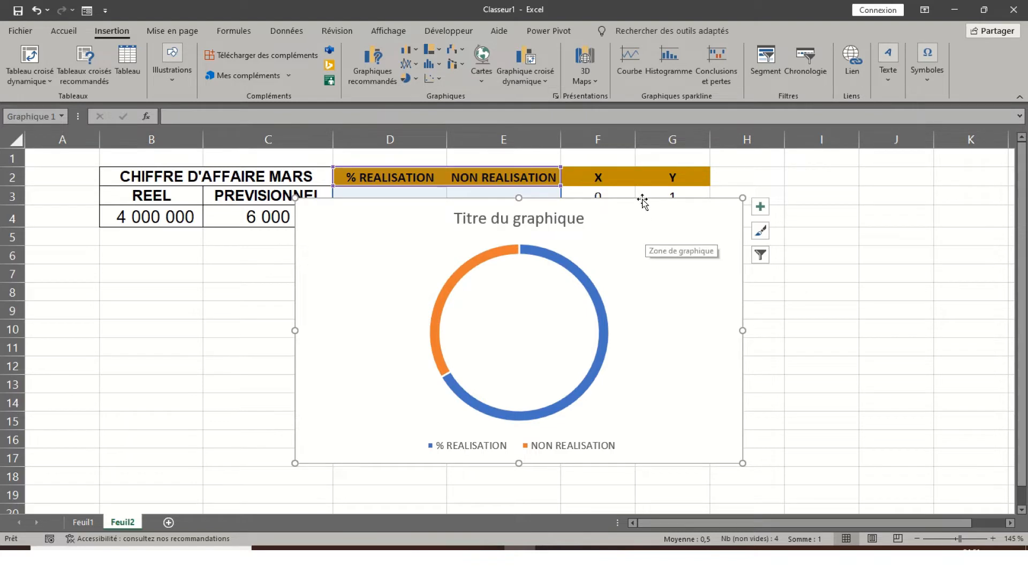
drag(633, 200, 633, 208)
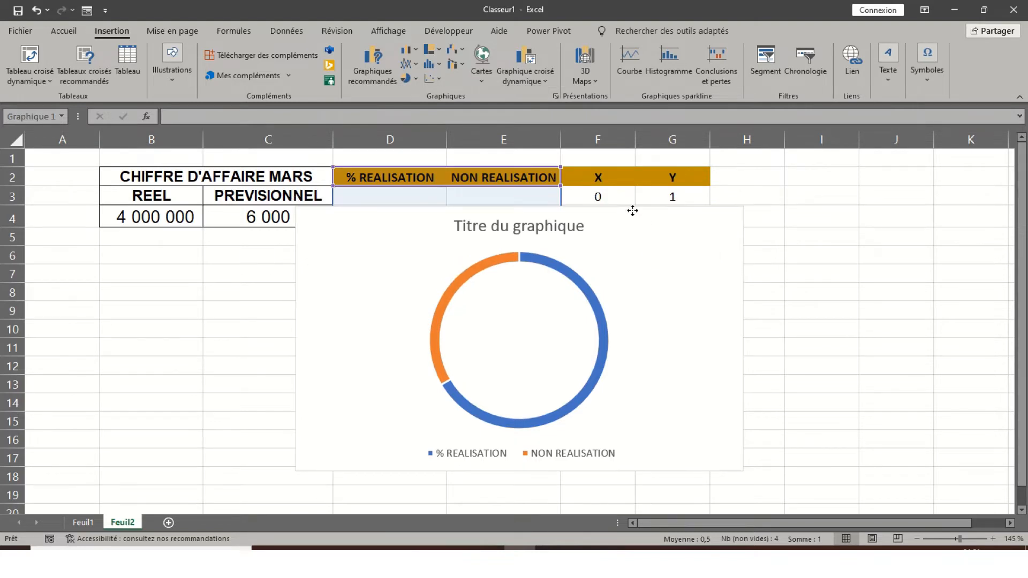
Delete the doughnut chart's title and legend, and move the chart just below the data table
click(580, 215)
key(Delete)
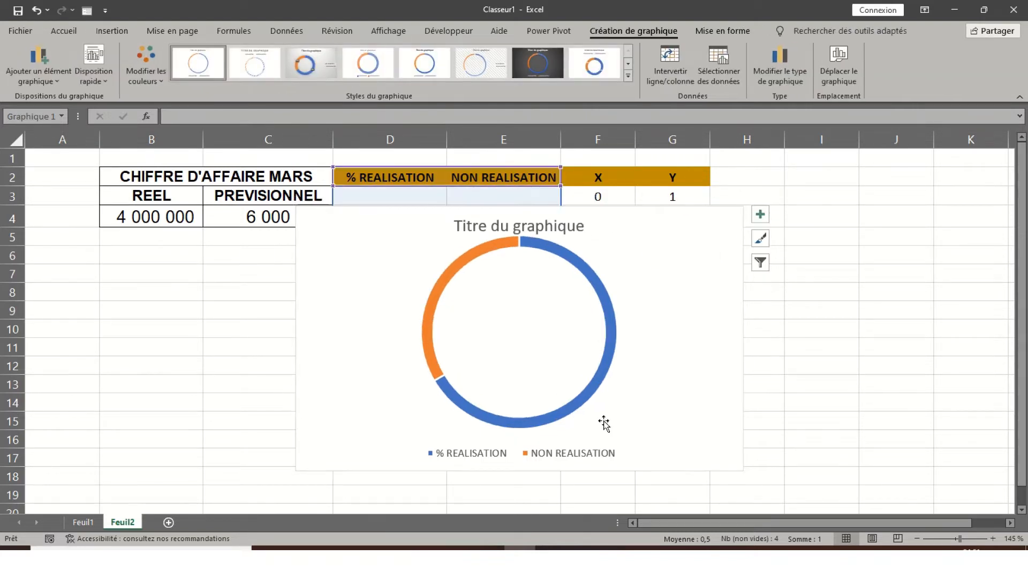
click(600, 455)
click(599, 441)
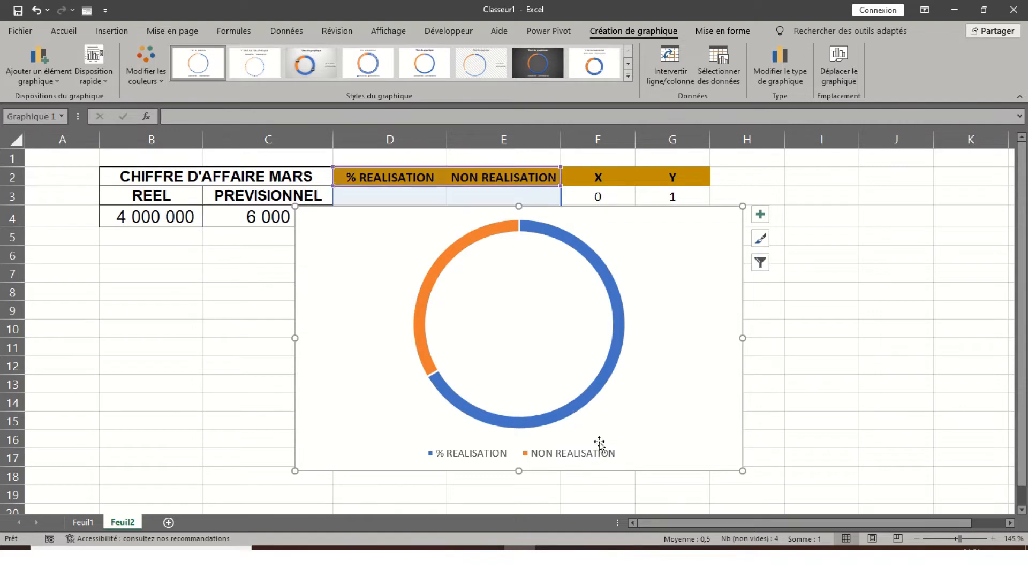
click(599, 444)
key(Delete)
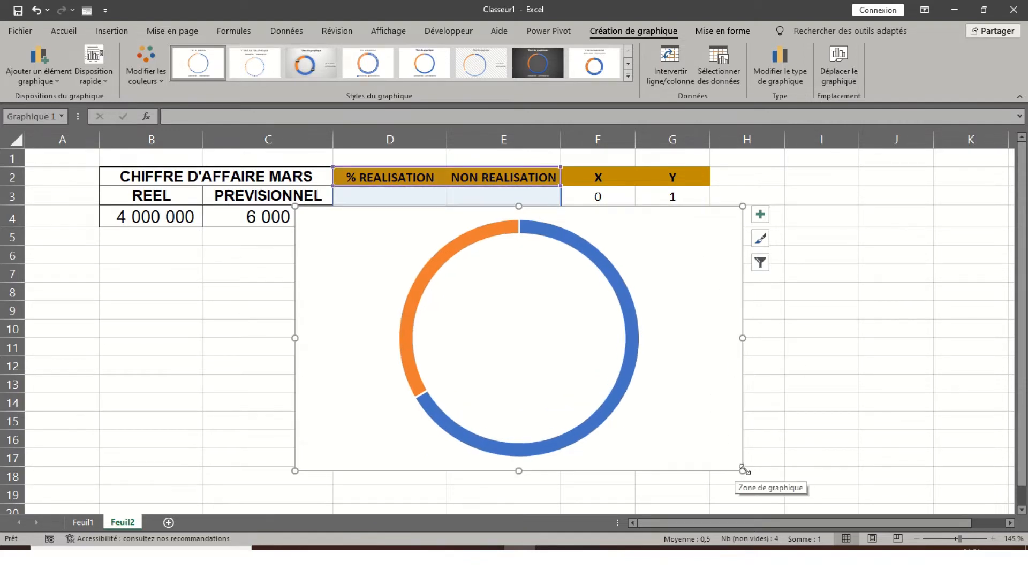
drag(597, 216, 600, 240)
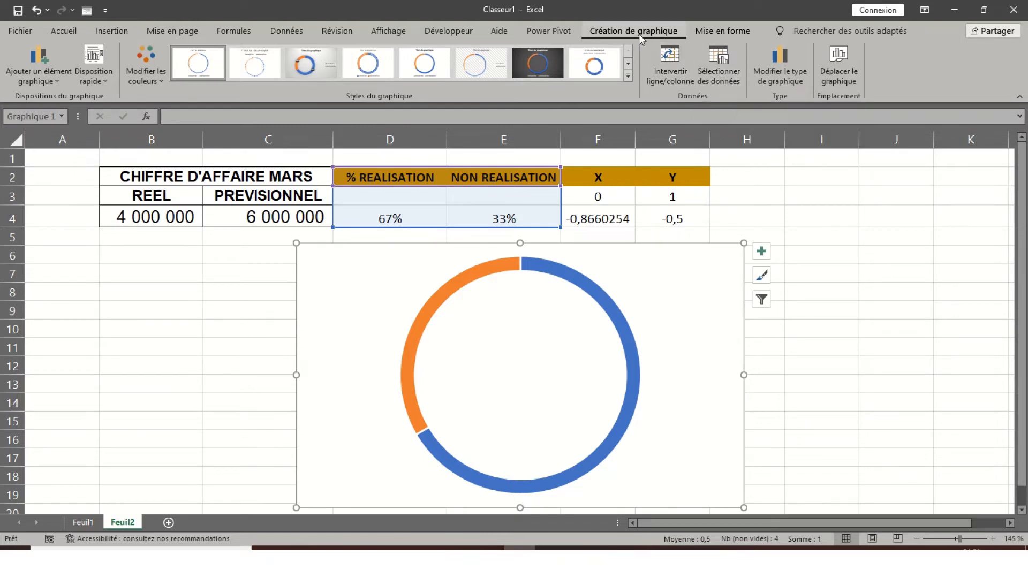
Edit the chart's first data series: name it xy and take its values from Feuil2 cells G3:G4
click(725, 75)
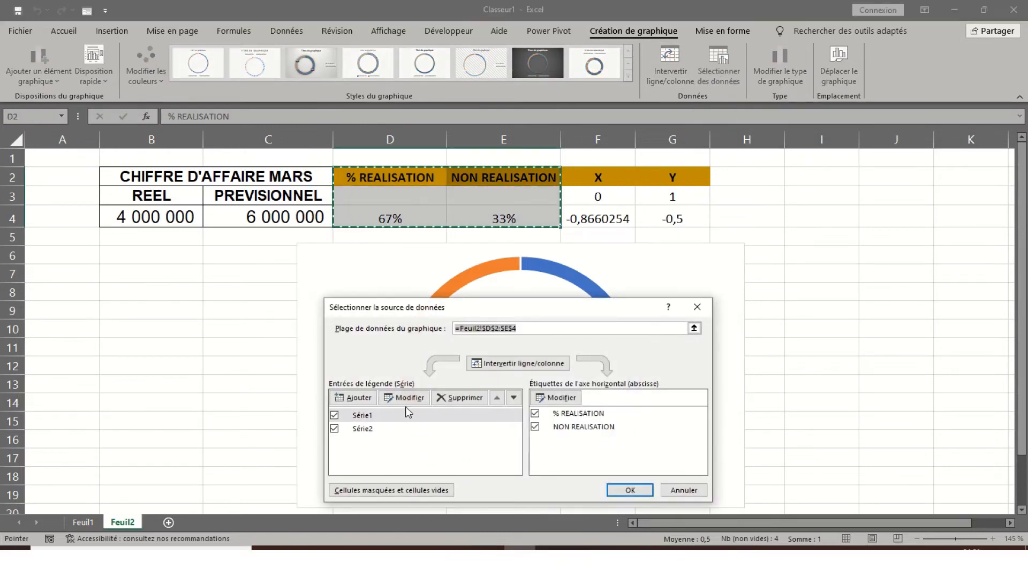
click(403, 398)
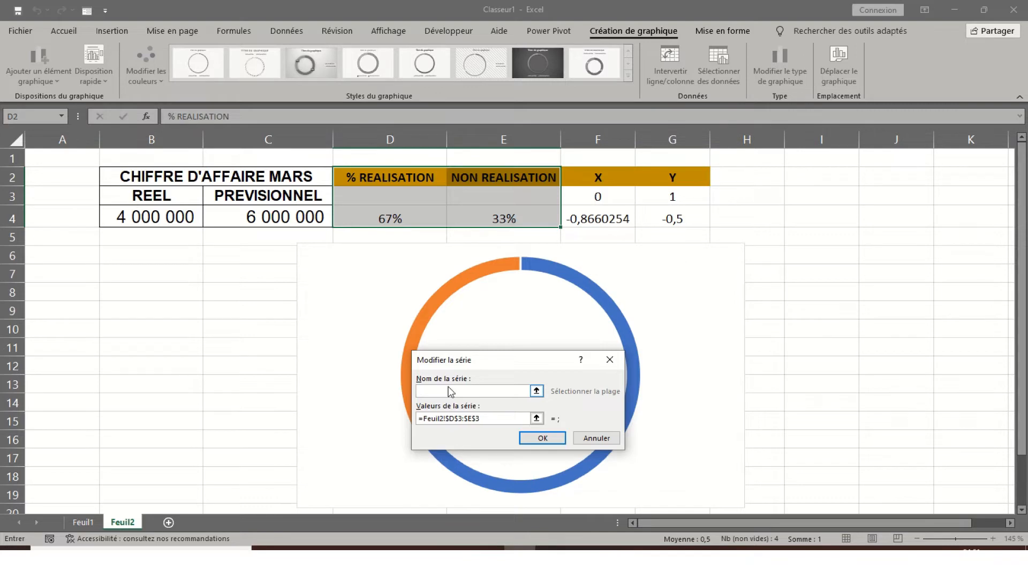
text(xy)
drag(492, 415, 421, 418)
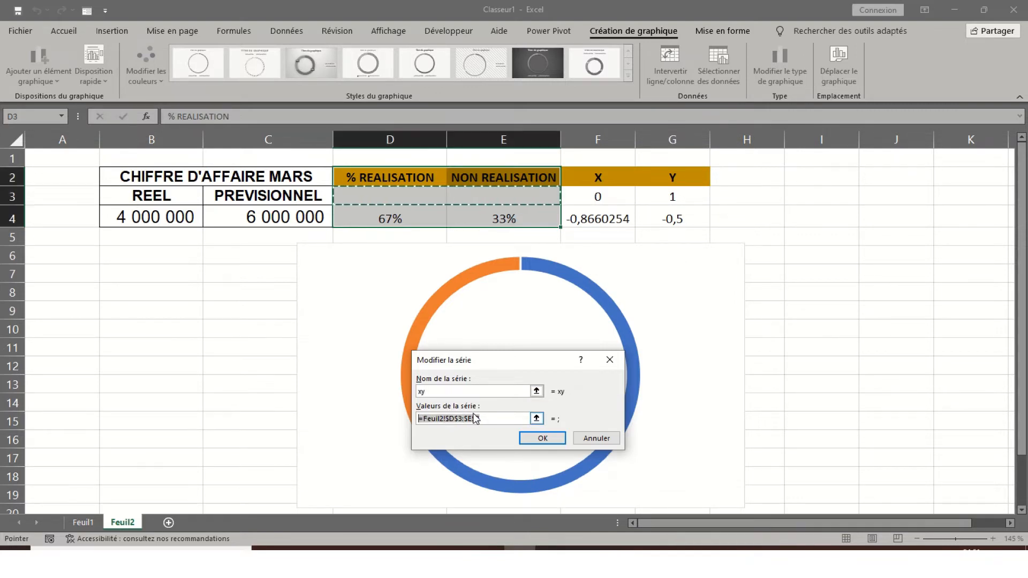
key(BackSpace)
drag(675, 196, 675, 221)
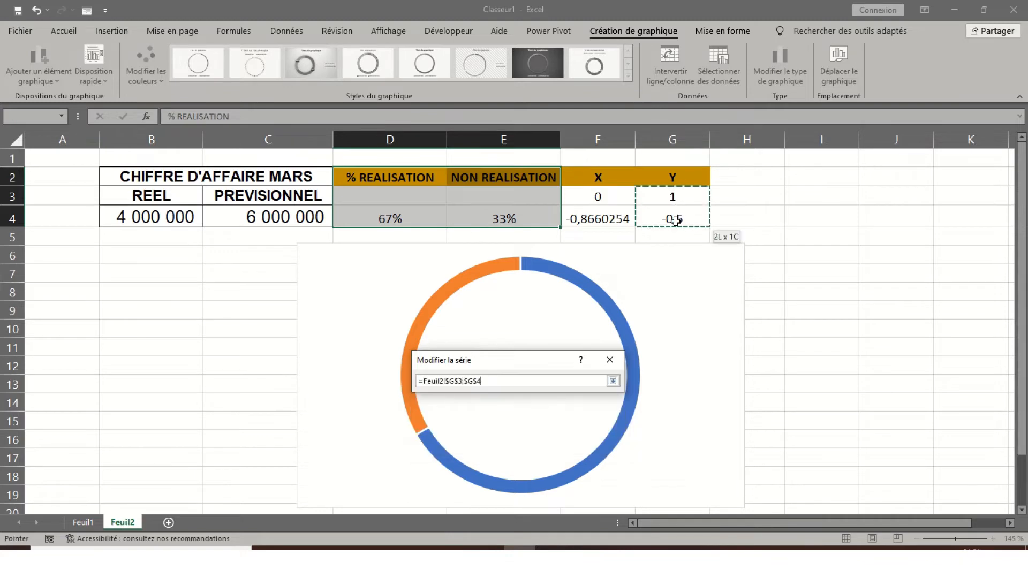
click(548, 443)
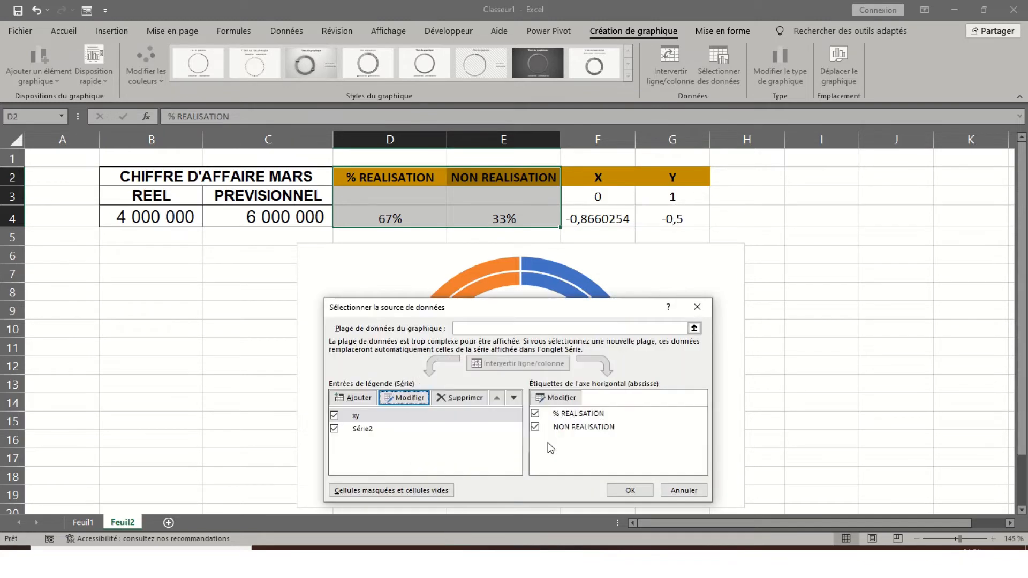
click(625, 489)
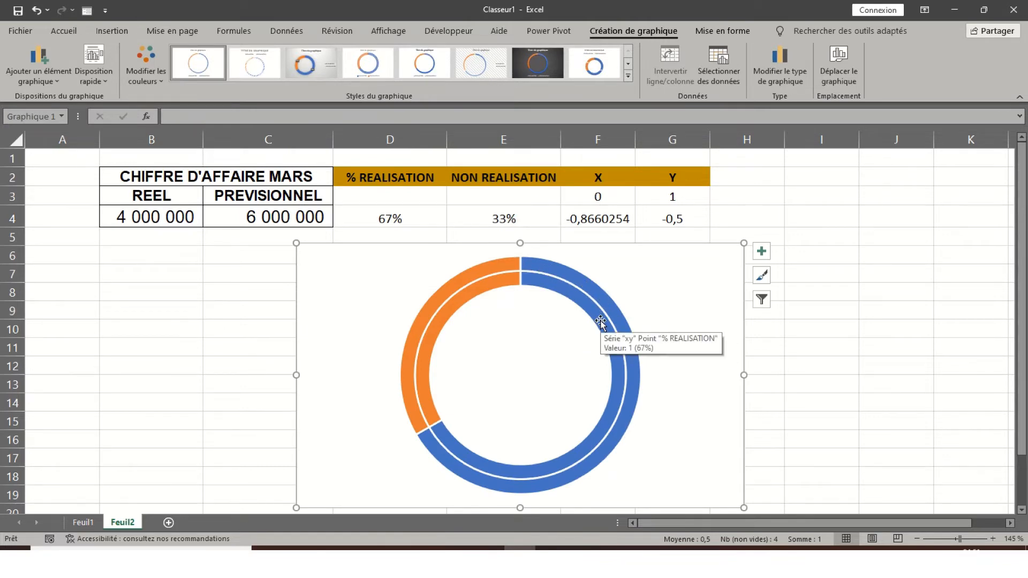
Change the chart type of the xy series to a scatter plot (Nuages de points), keeping Série2 as a doughnut
click(601, 323)
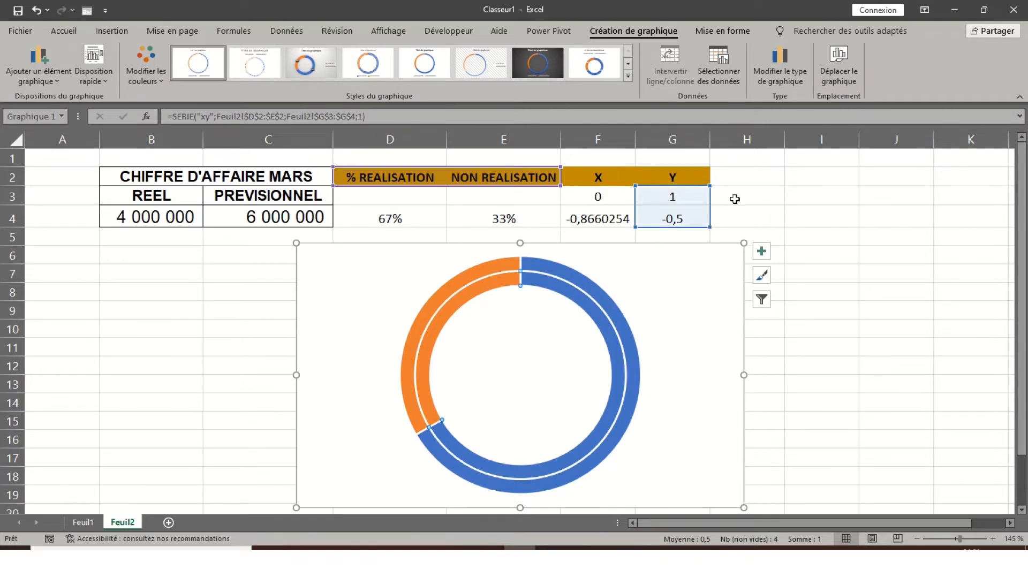
click(788, 74)
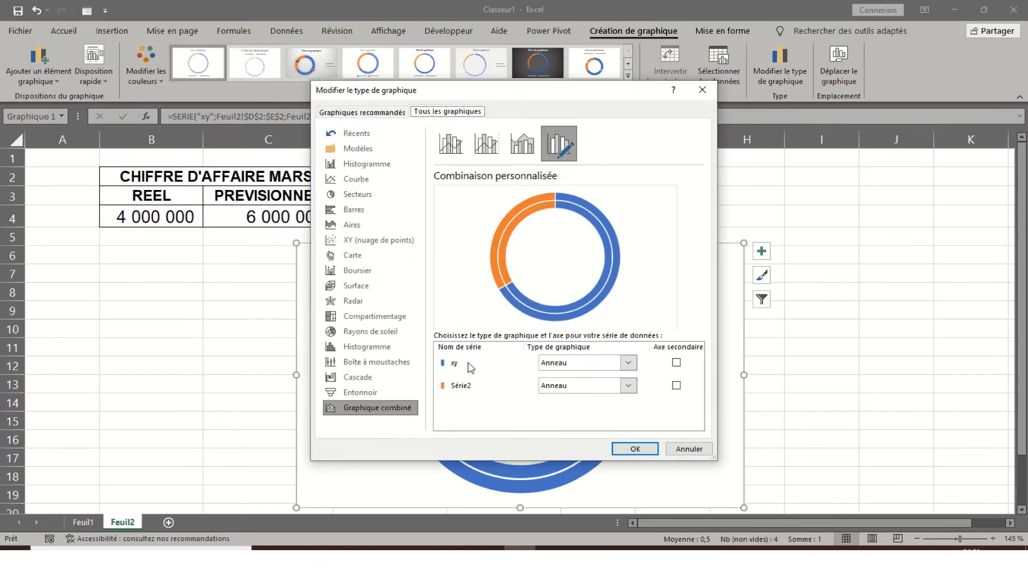
click(632, 361)
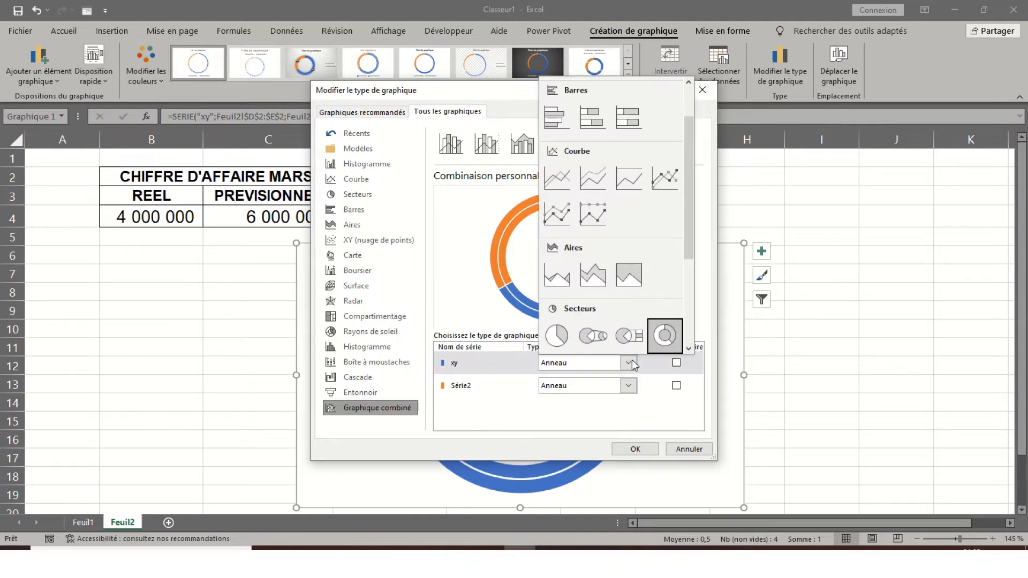
scroll(615, 297, down, 3)
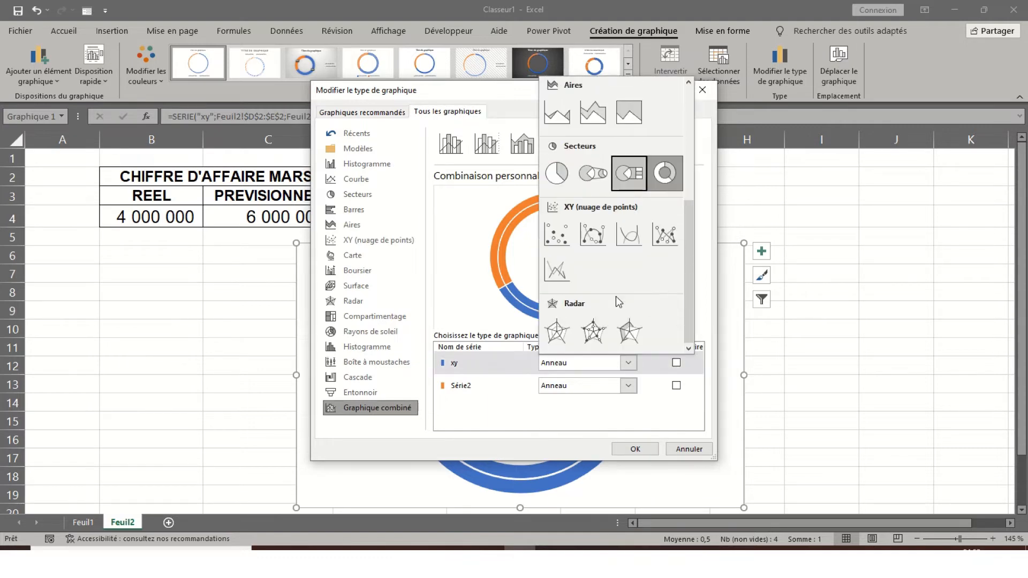
click(559, 238)
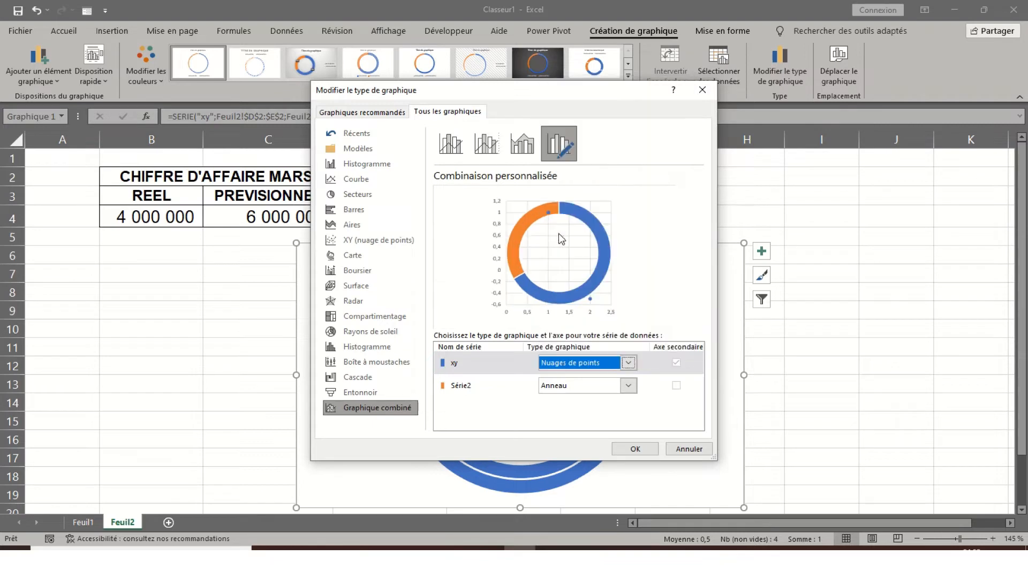
click(635, 448)
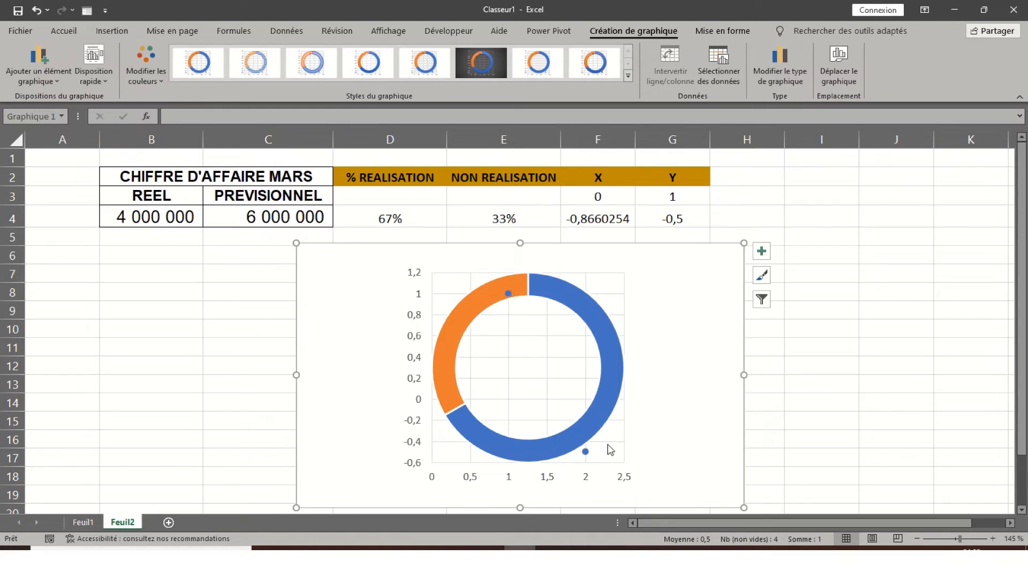
Set the X values of the xy scatter series to Feuil2 cells F3:F4
click(585, 452)
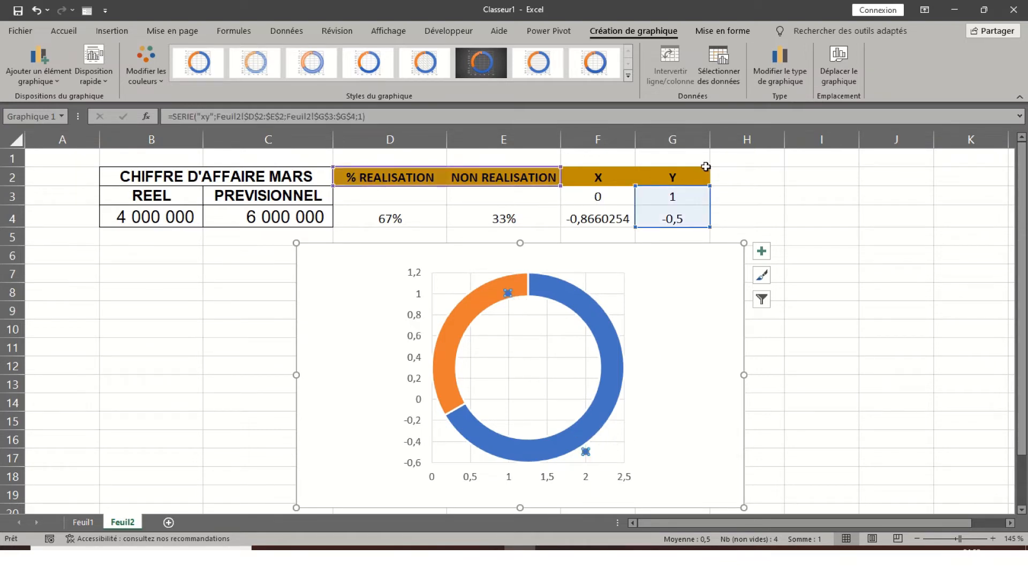
click(735, 80)
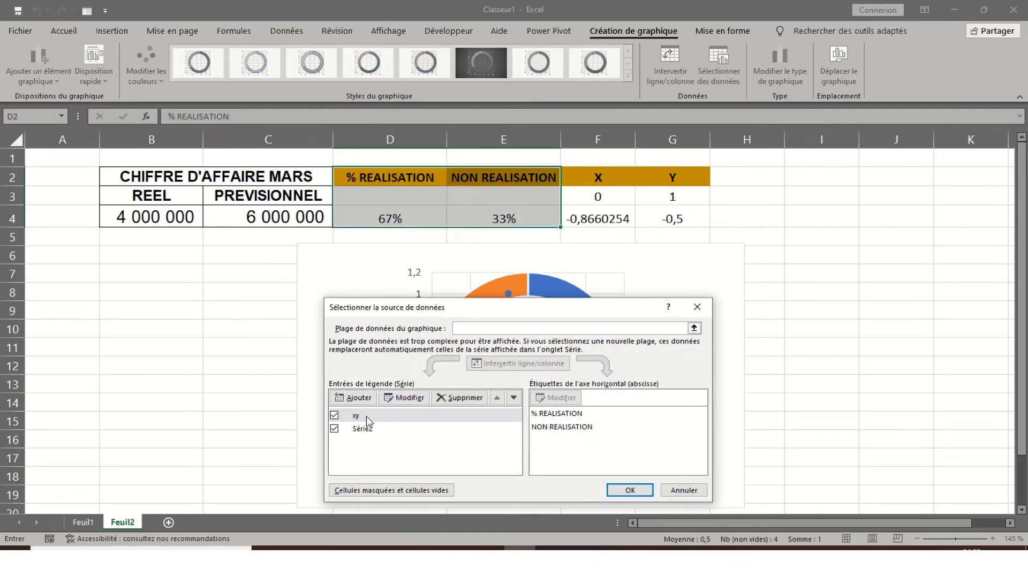
click(403, 398)
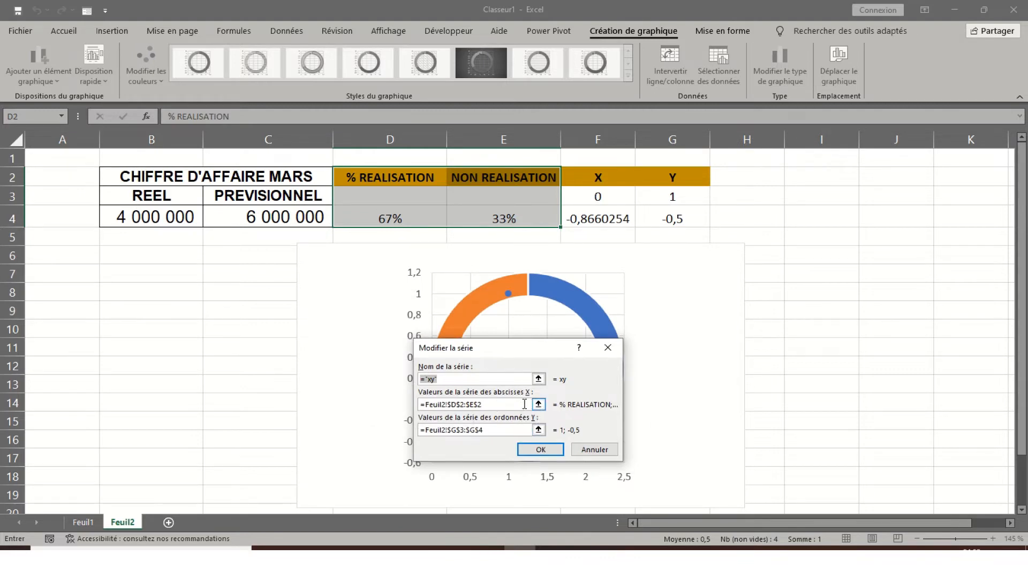
drag(496, 403, 417, 404)
key(BackSpace)
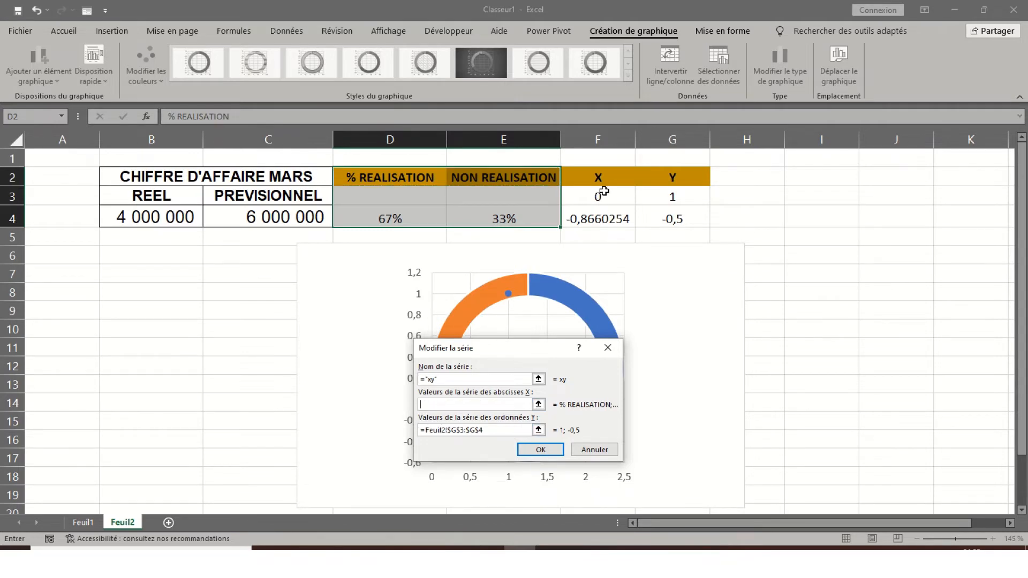
drag(604, 191, 604, 217)
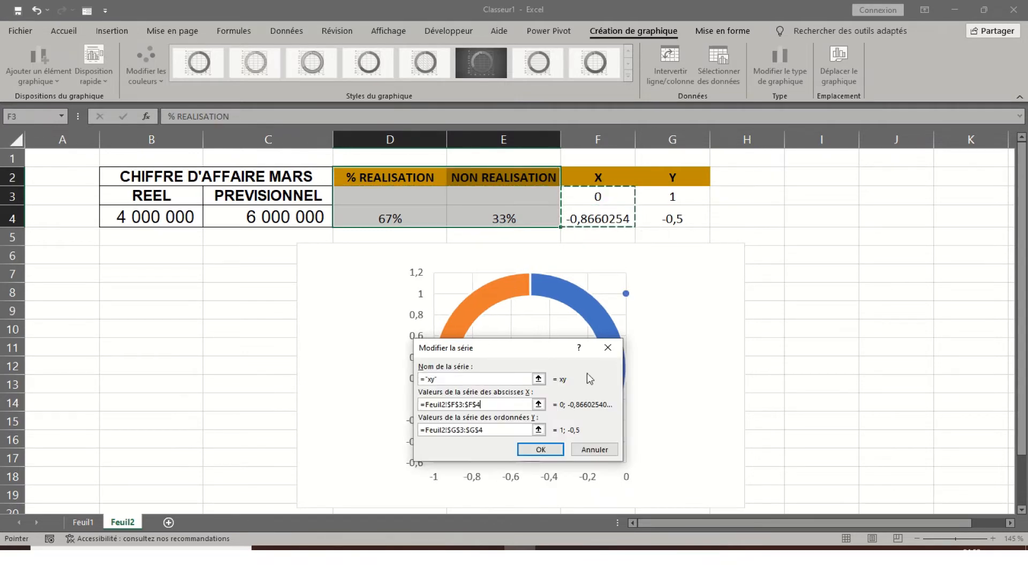
click(559, 450)
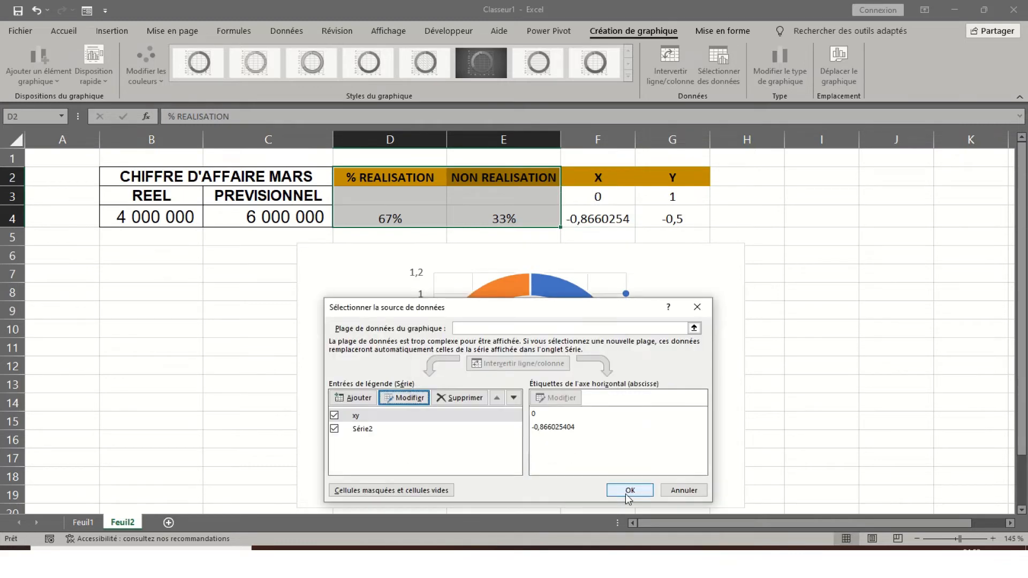
click(629, 491)
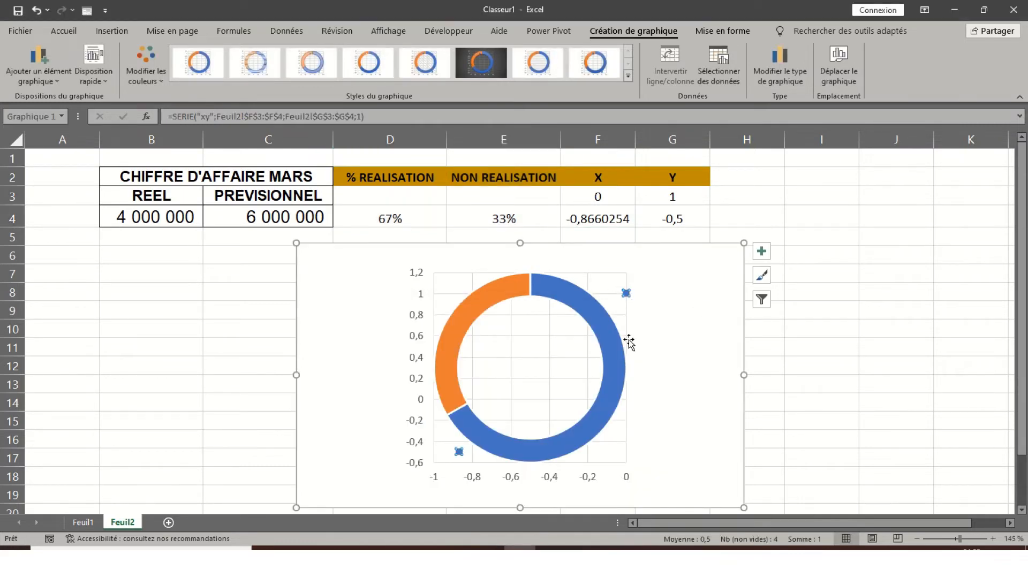
Set the horizontal axis limits to a minimum of -1,15 and a maximum of 1,15
click(593, 478)
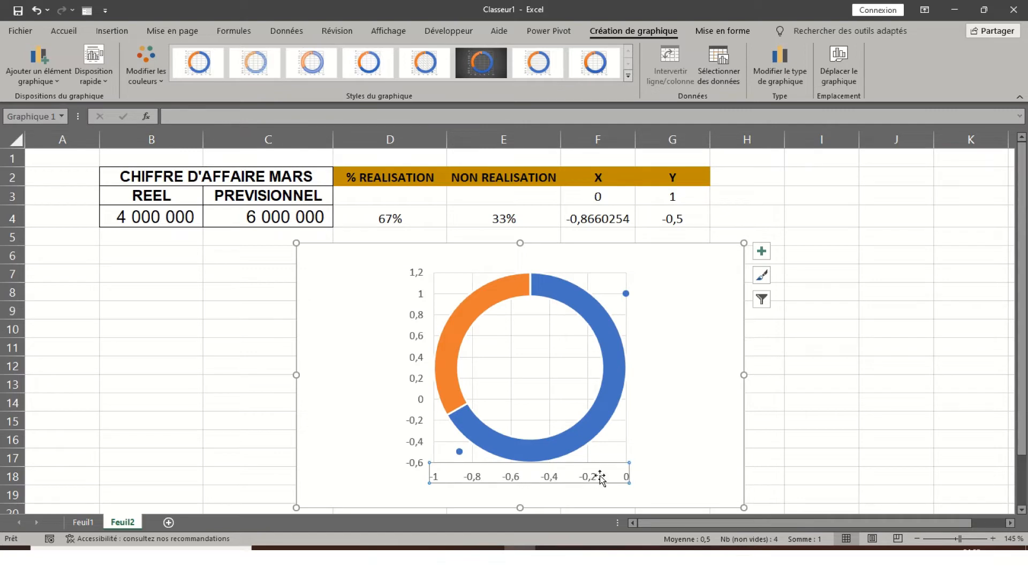
click(601, 466)
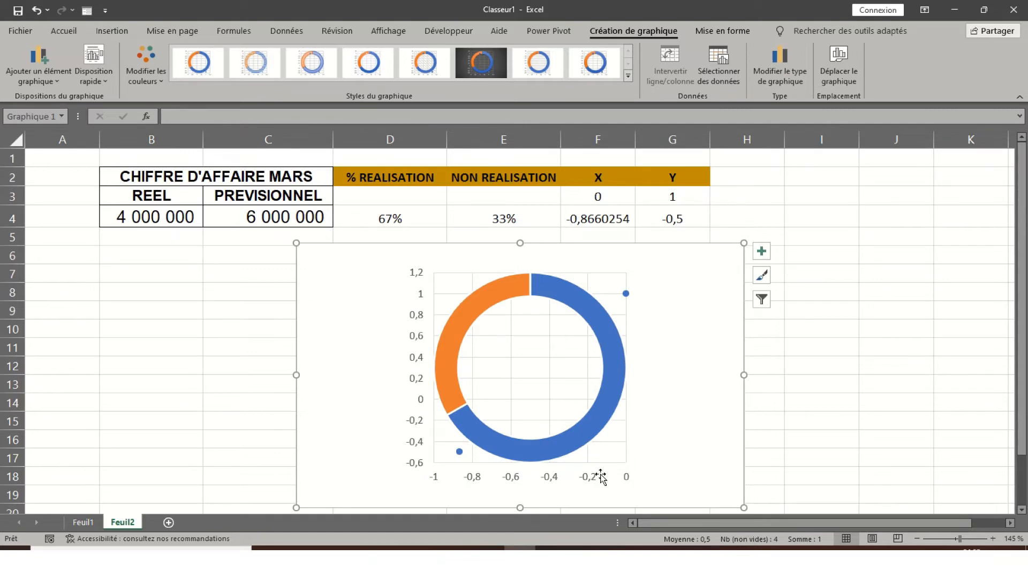
click(601, 485)
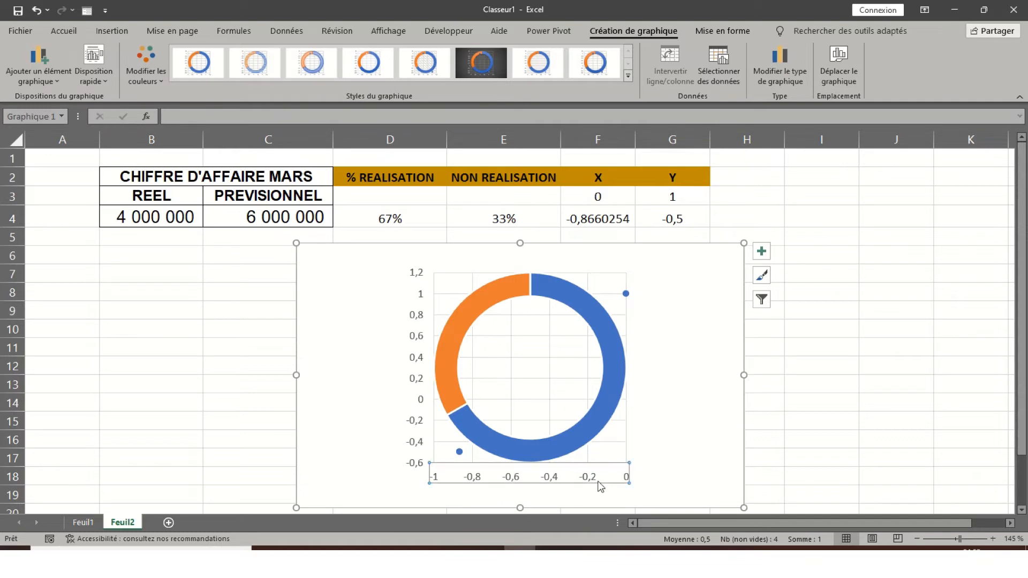
right_click(600, 485)
click(637, 478)
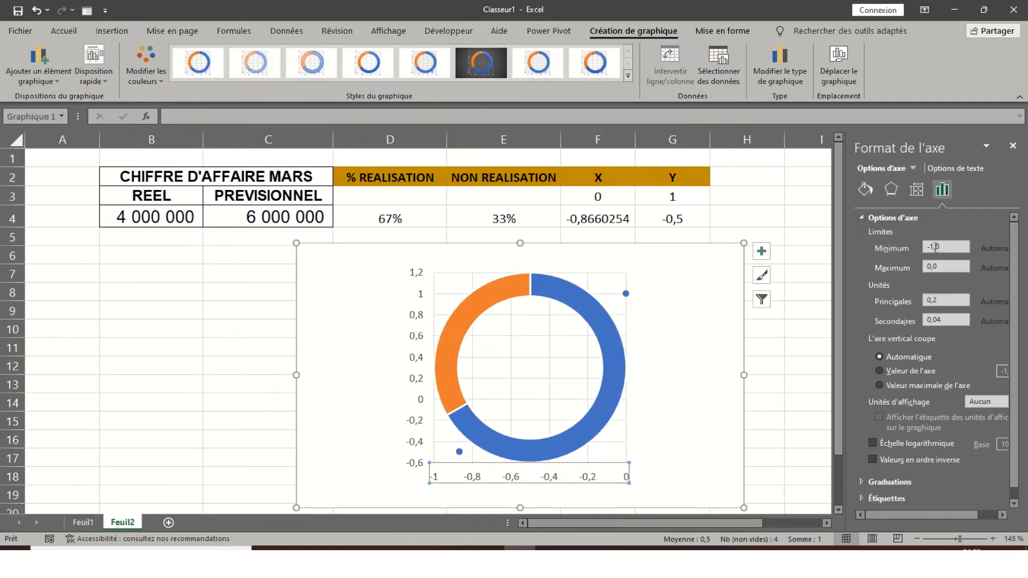
click(950, 249)
click(946, 266)
text(5)
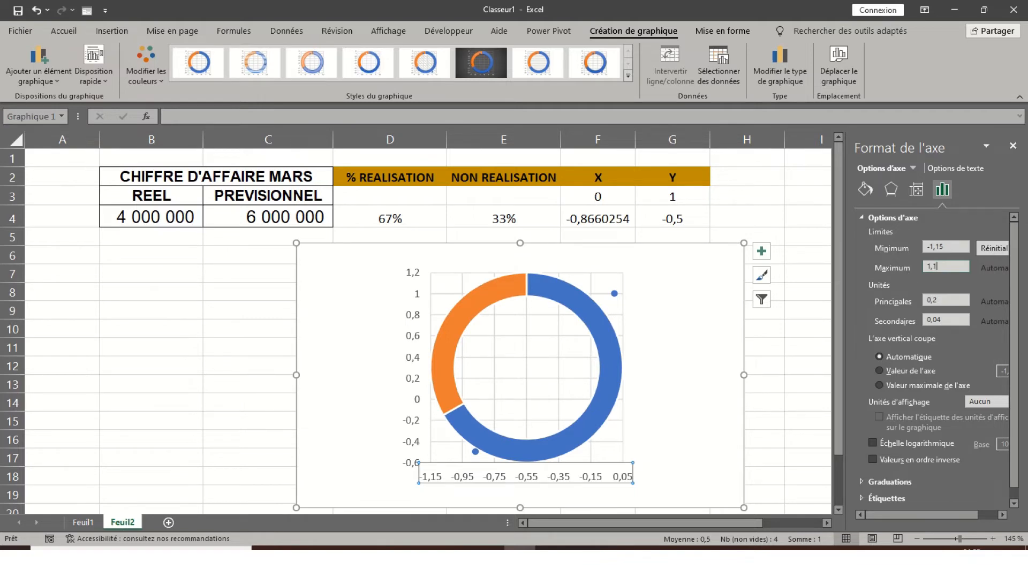
key(Return)
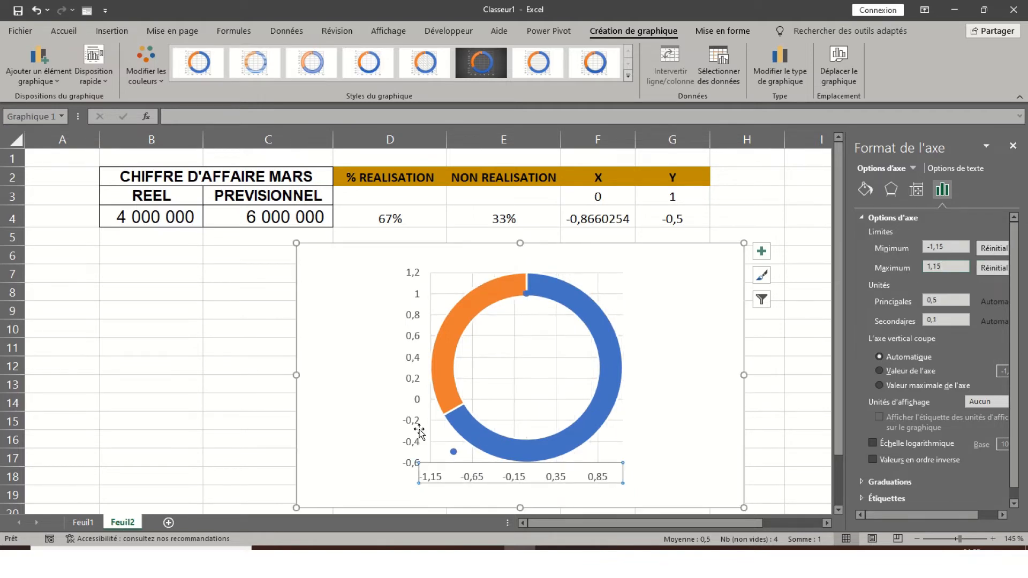
Set the vertical axis limits to a minimum of -1,15 and a maximum of 1,15
click(420, 432)
click(417, 354)
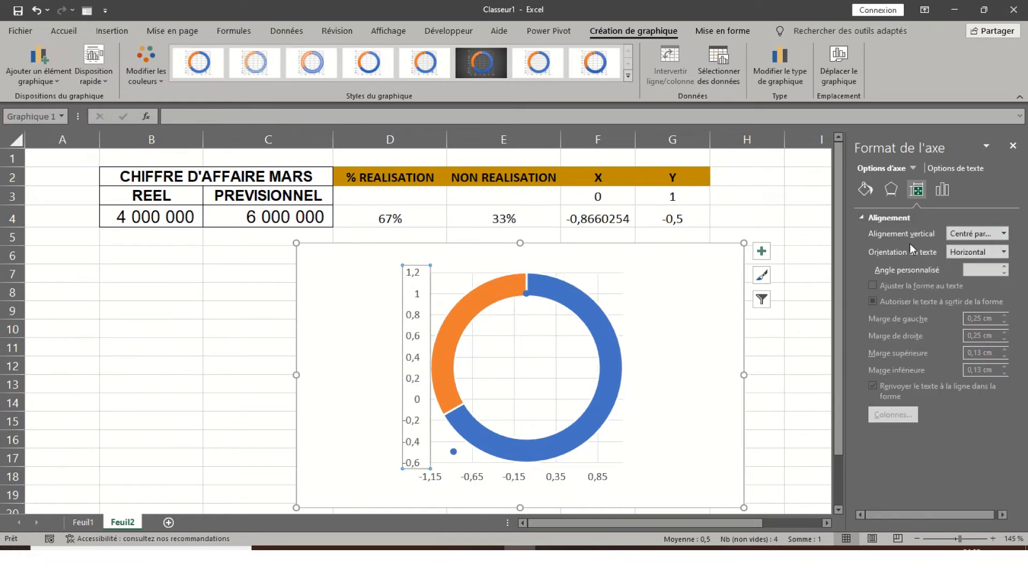
click(944, 191)
click(907, 218)
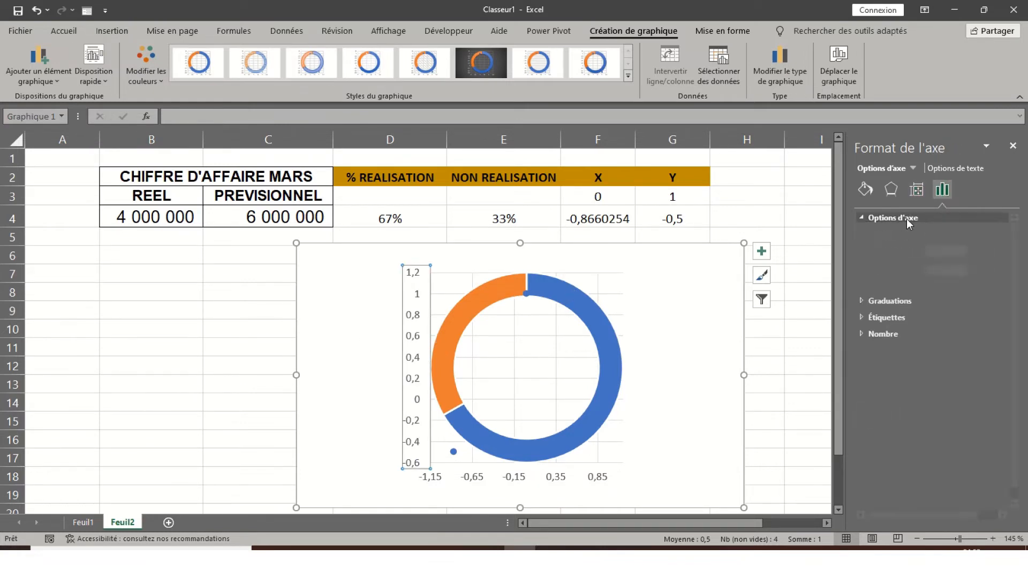
click(941, 249)
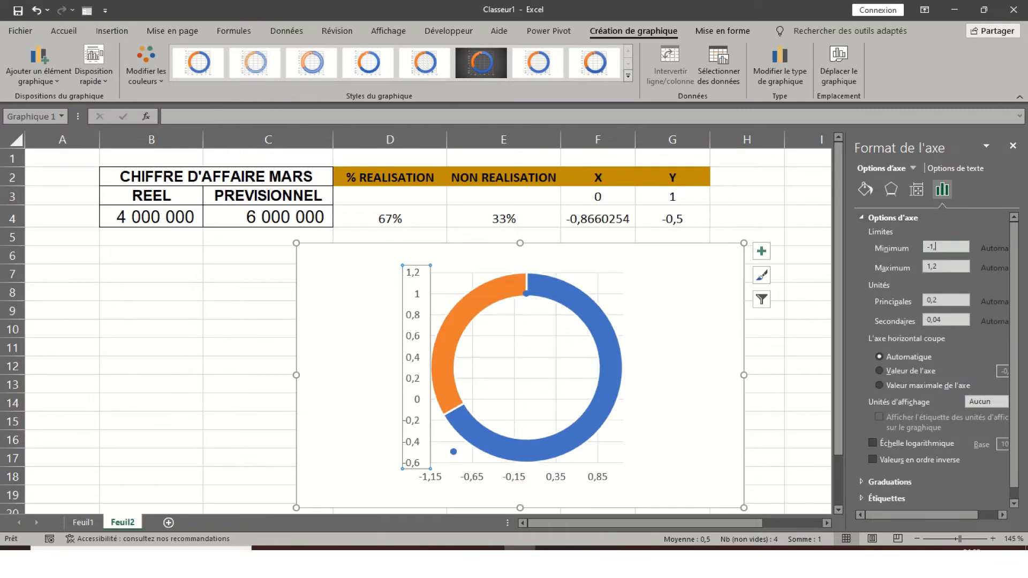
click(949, 267)
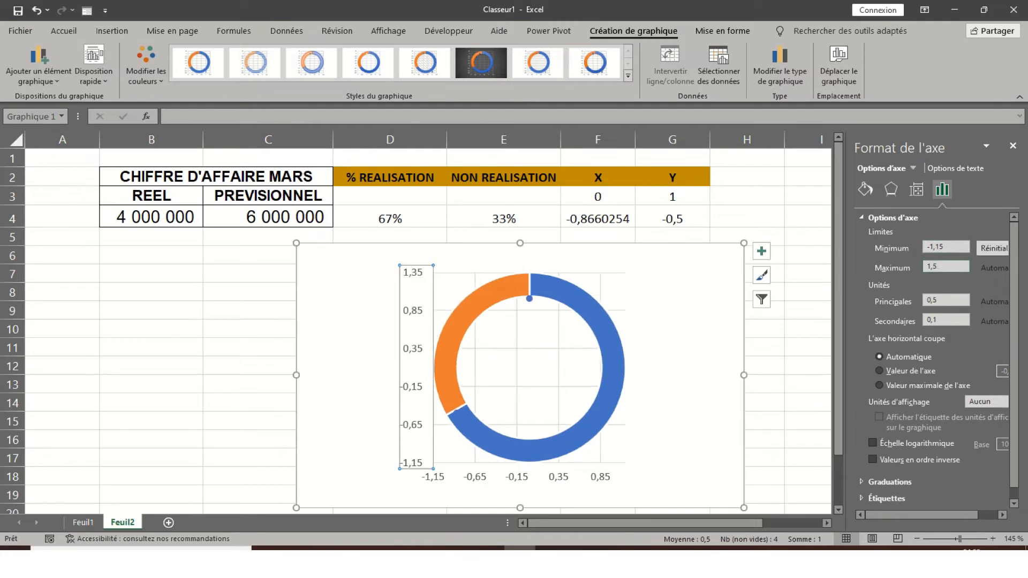
key(Return)
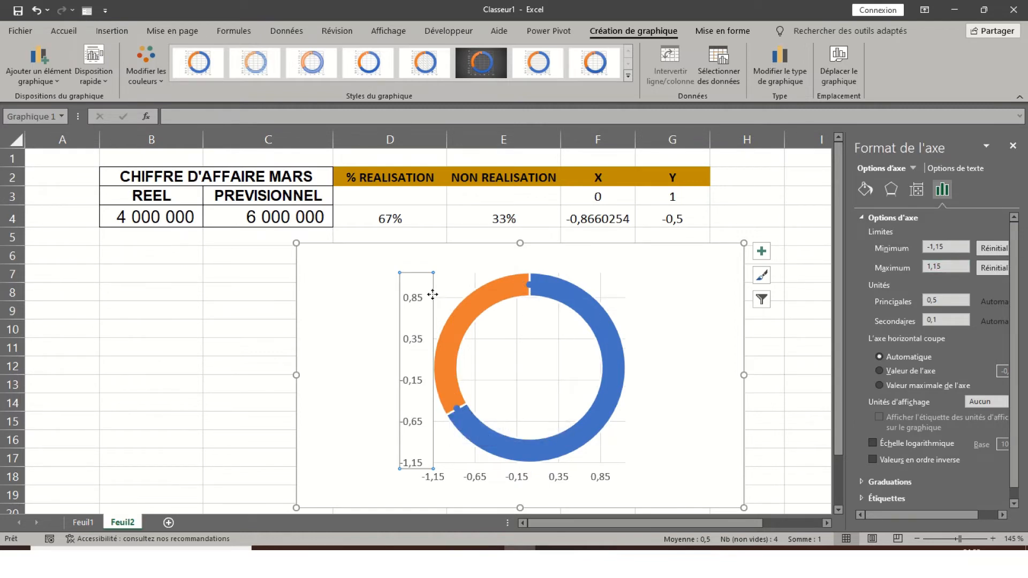
Delete the chart's vertical and horizontal axes
key(Delete)
click(594, 476)
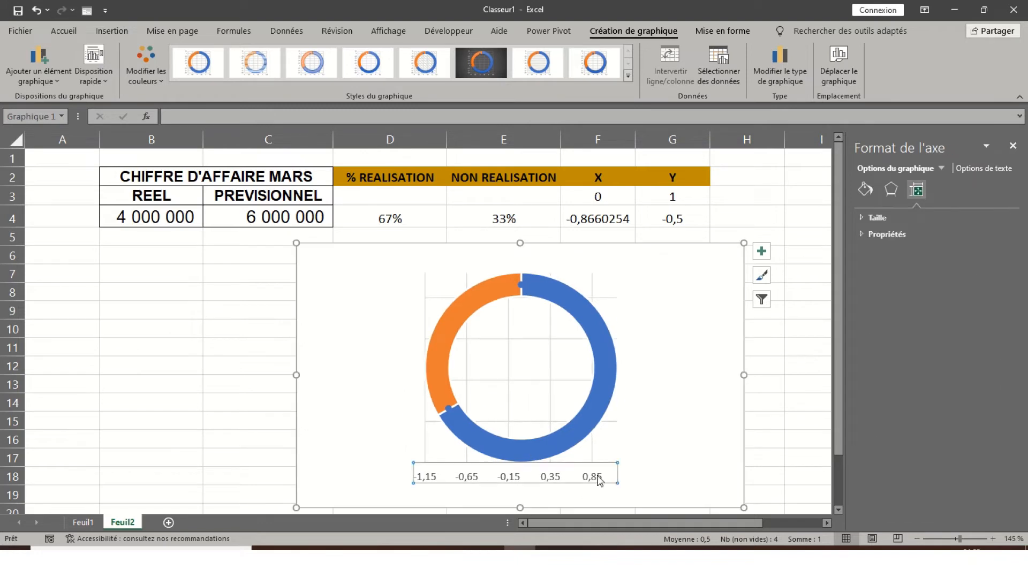
key(Delete)
click(593, 476)
key(Delete)
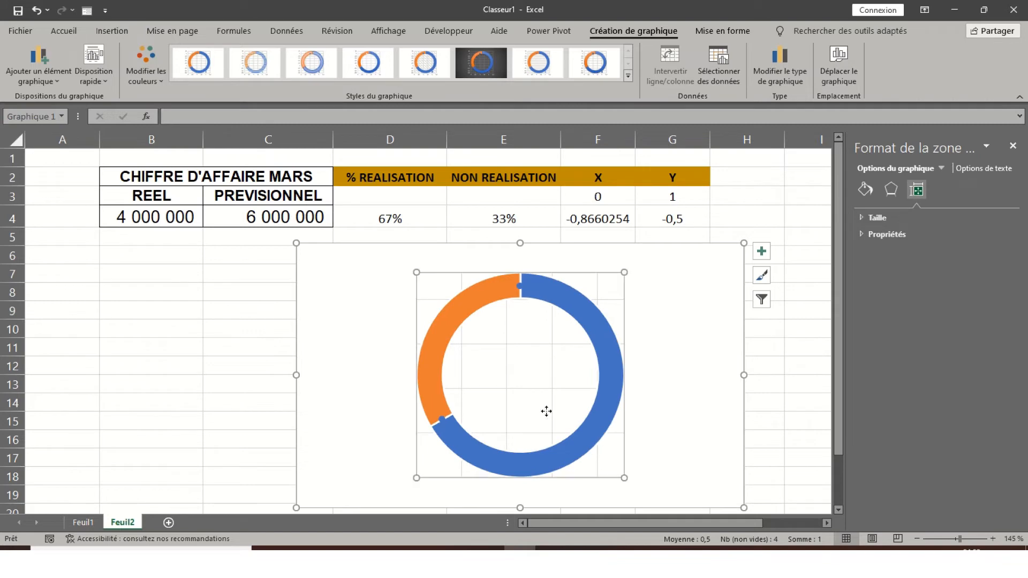
Delete the horizontal and vertical gridlines from the chart
click(548, 412)
click(552, 389)
key(Delete)
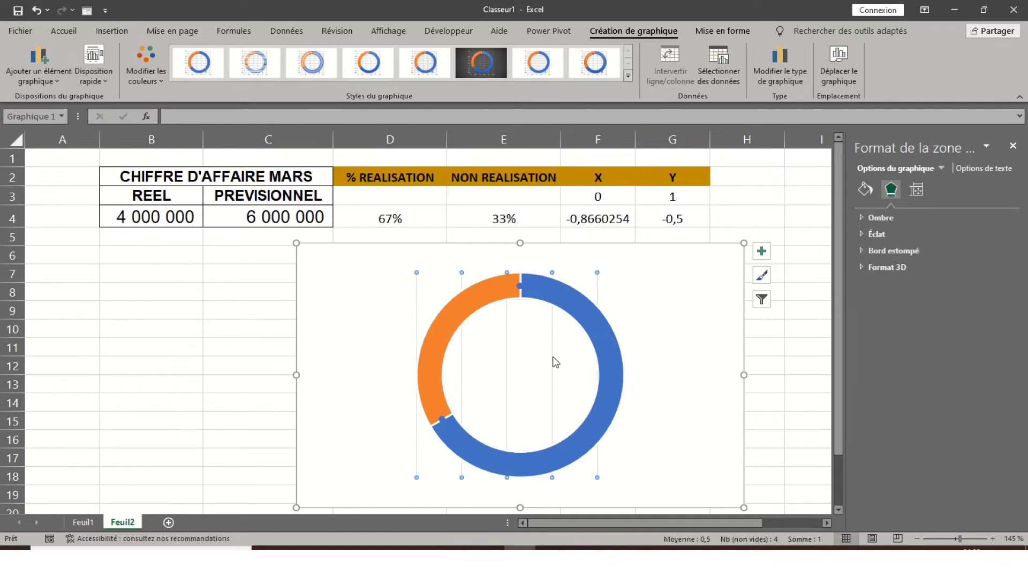
click(551, 361)
key(Delete)
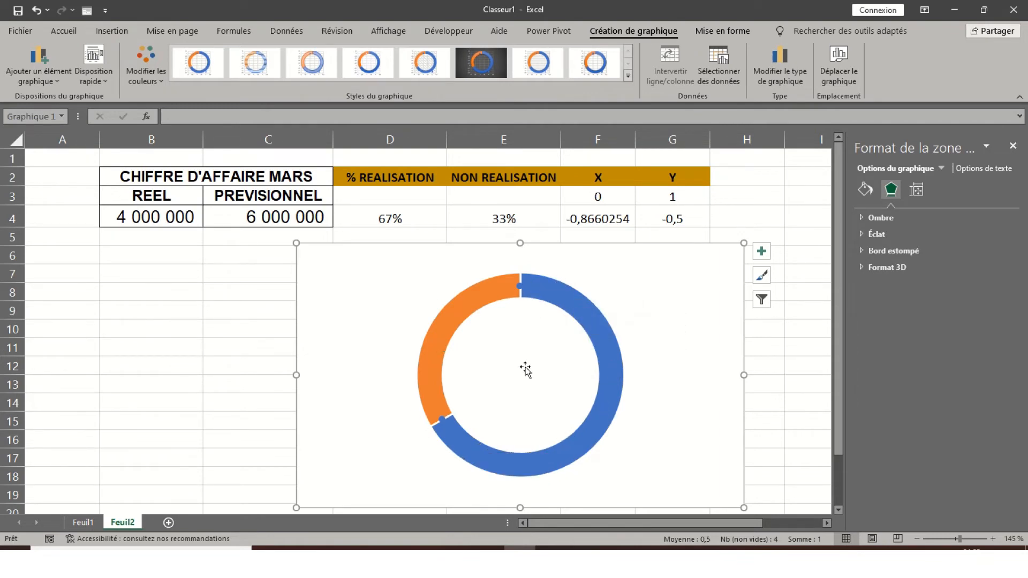
Try a predefined size 20 marker on the scatter point at the ring's top only, and undo the change
click(519, 287)
click(521, 284)
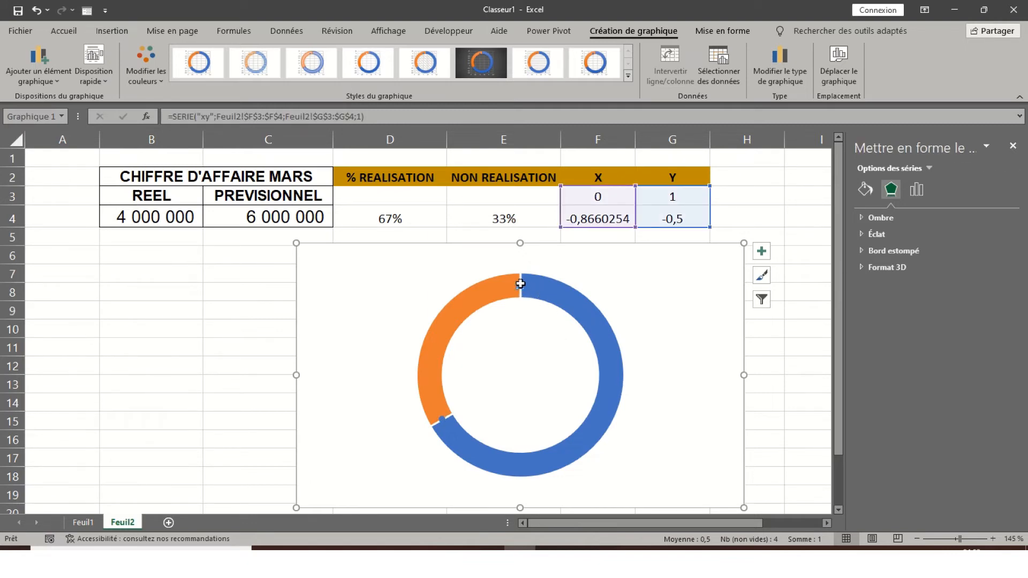
click(922, 191)
click(863, 189)
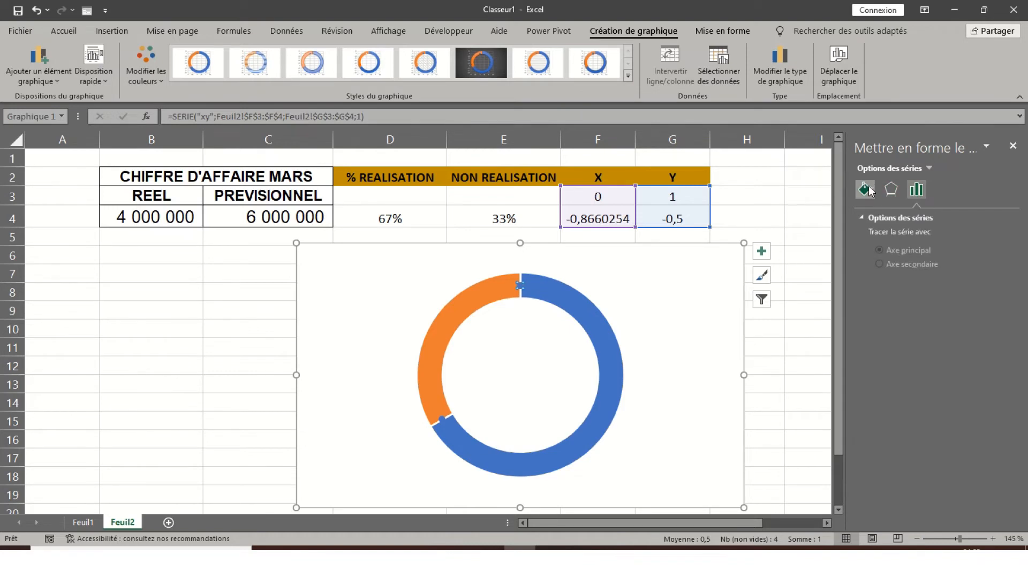
click(930, 219)
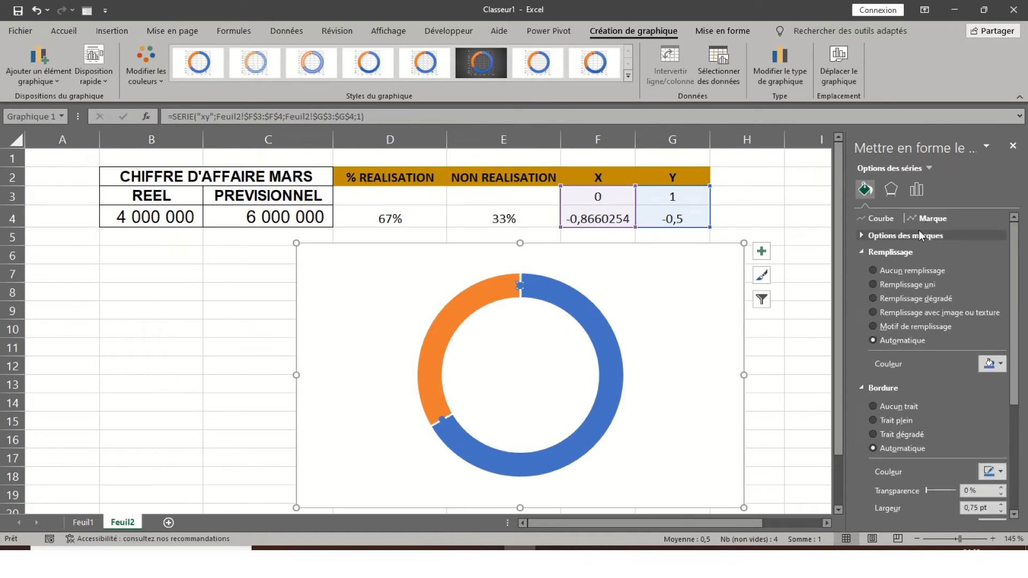
click(919, 232)
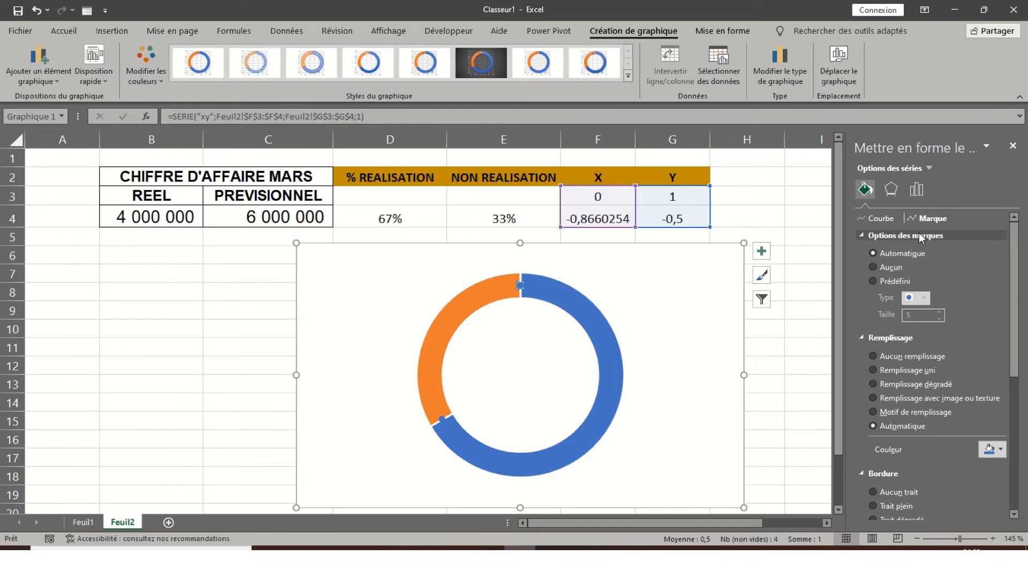
click(888, 279)
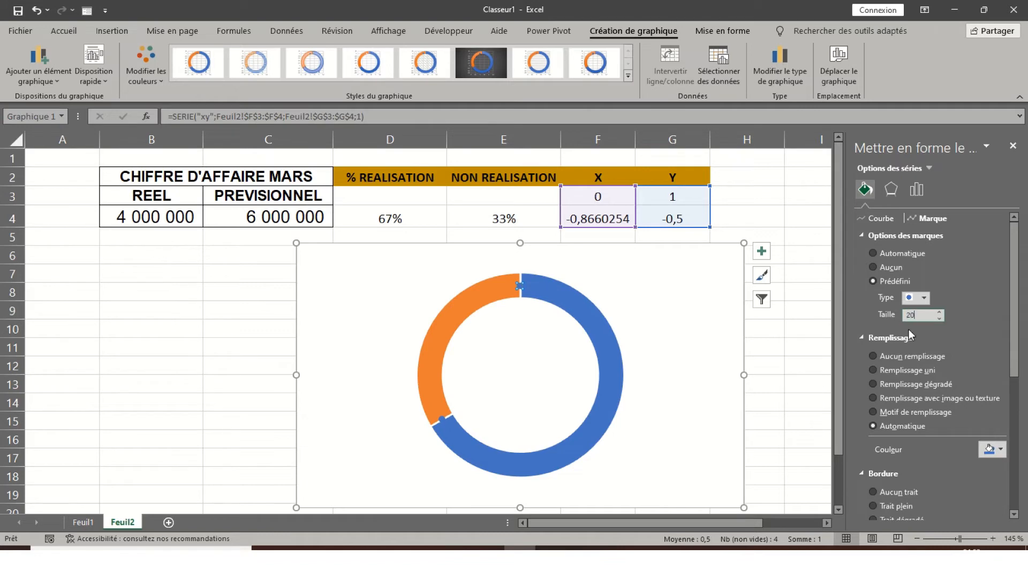
key(Return)
click(47, 11)
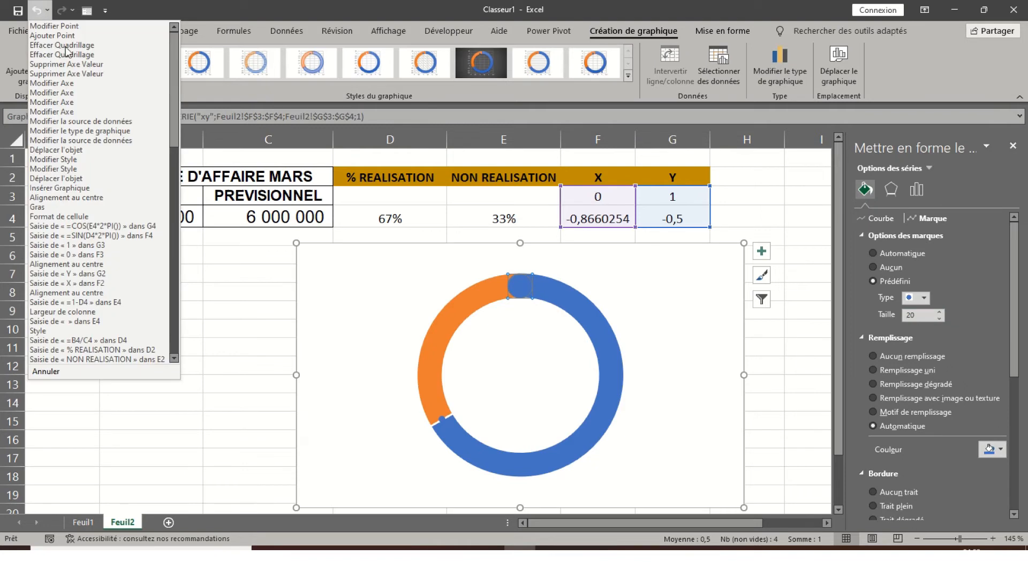
click(38, 13)
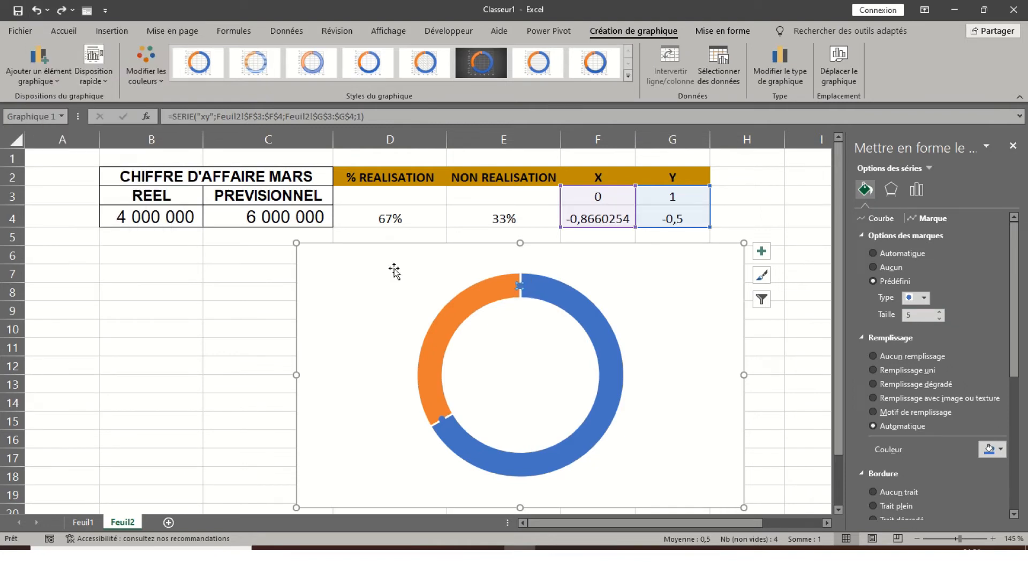
Set all markers of the xy scatter series to the predefined circle type with size 20
click(638, 297)
click(529, 300)
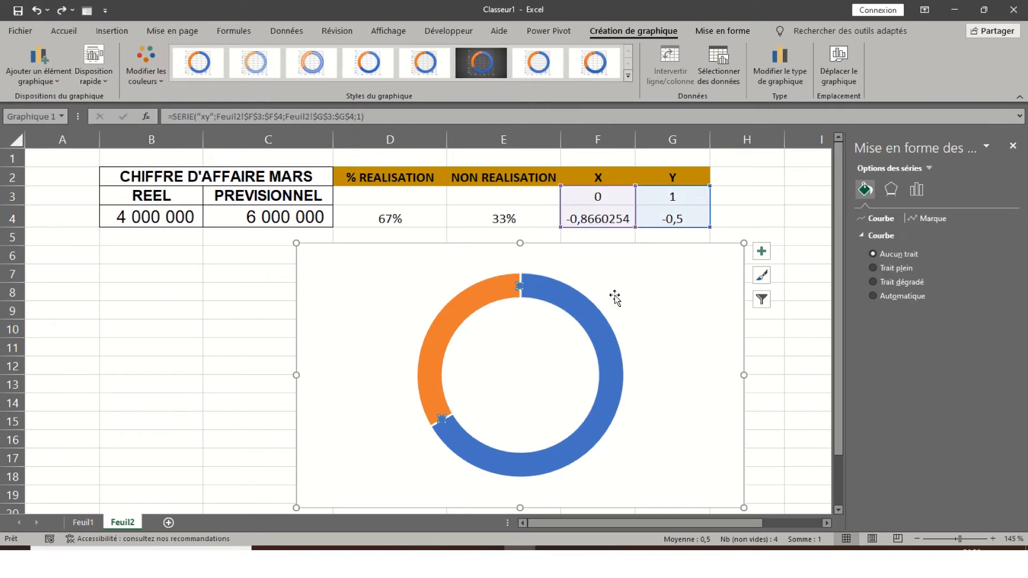
click(934, 218)
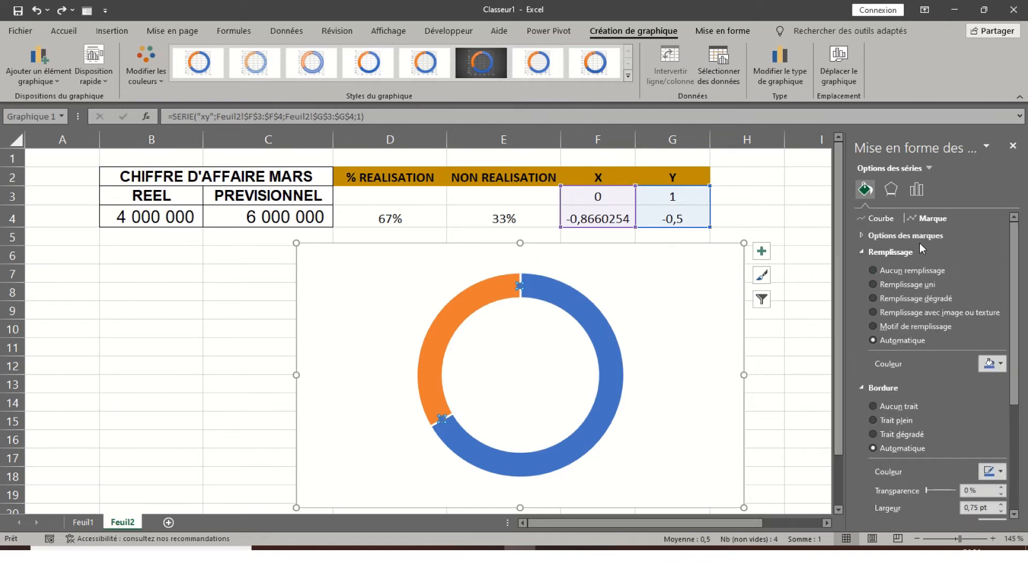
click(920, 239)
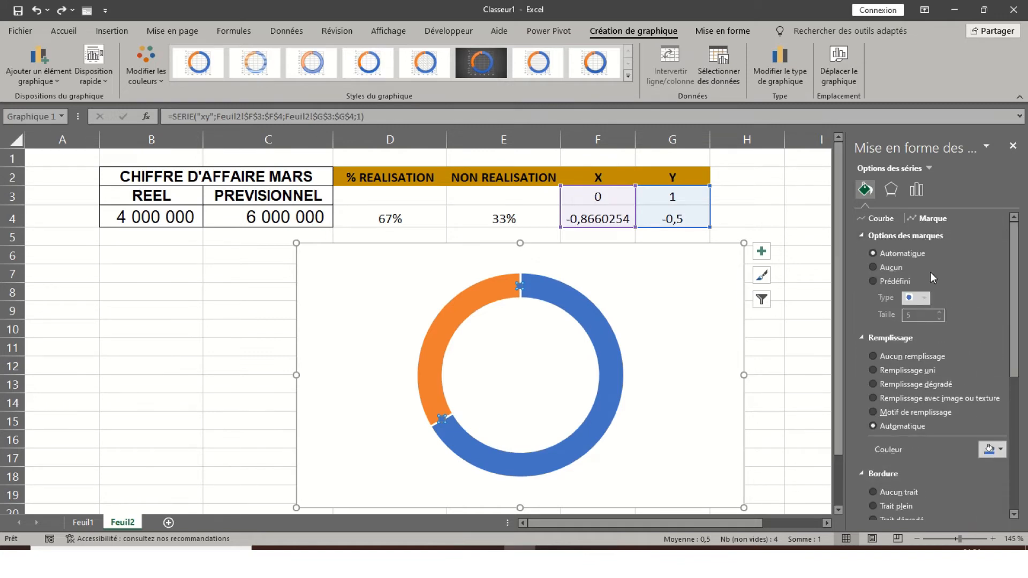
click(893, 281)
double_click(904, 314)
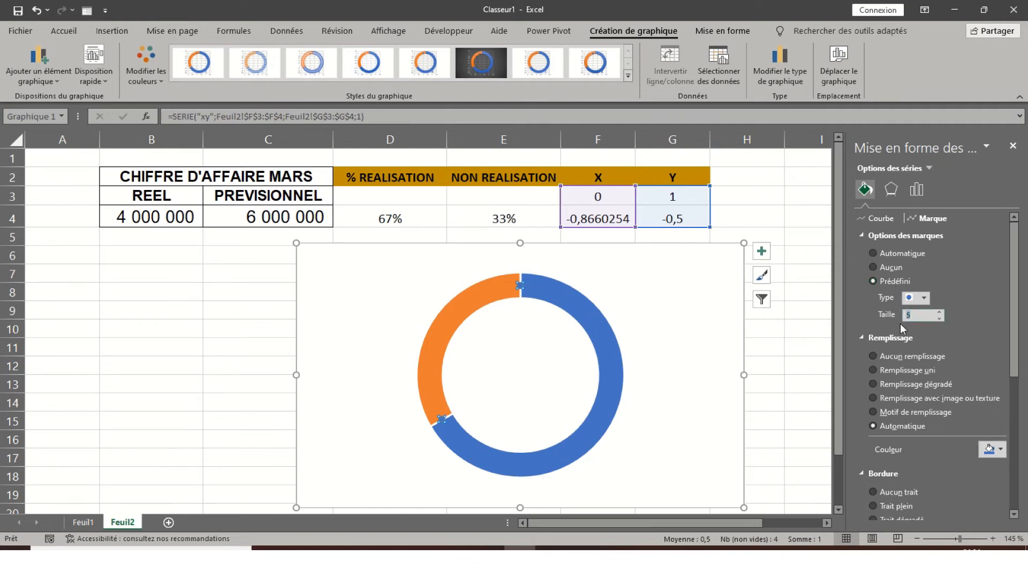
key(Return)
click(664, 290)
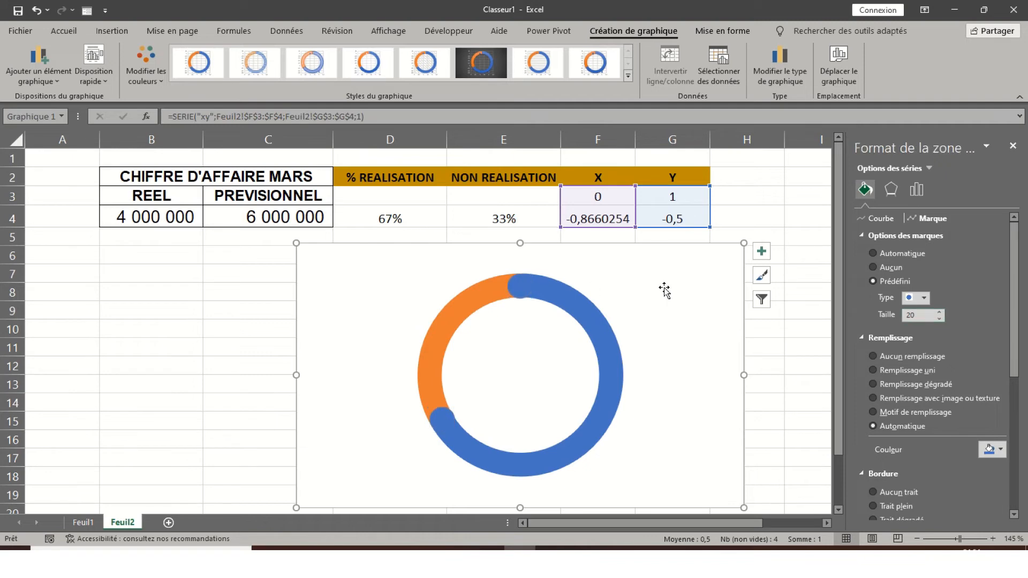
Give the marker at the ring's top a solid light blue fill and a matching light blue border
click(528, 292)
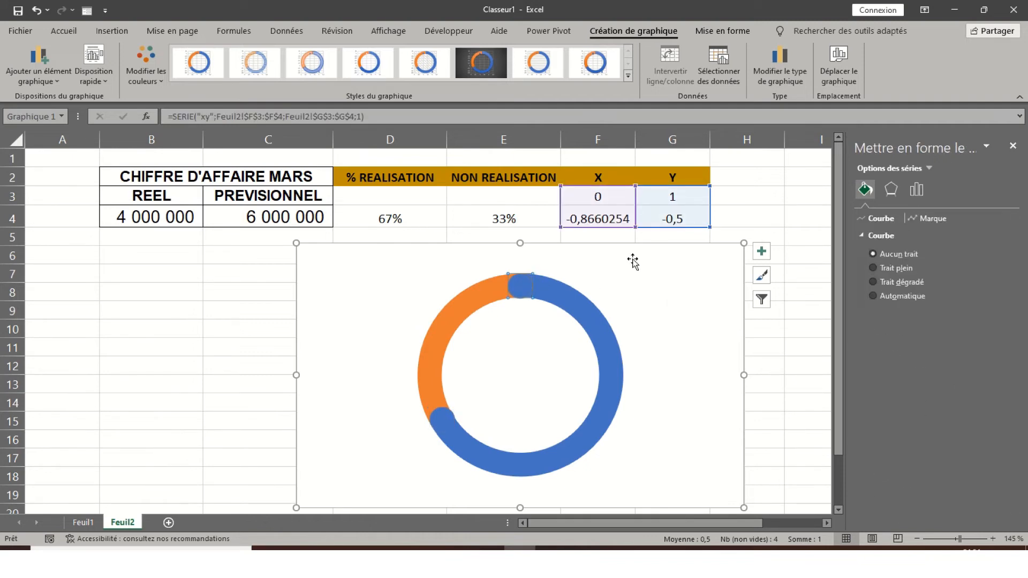
click(934, 218)
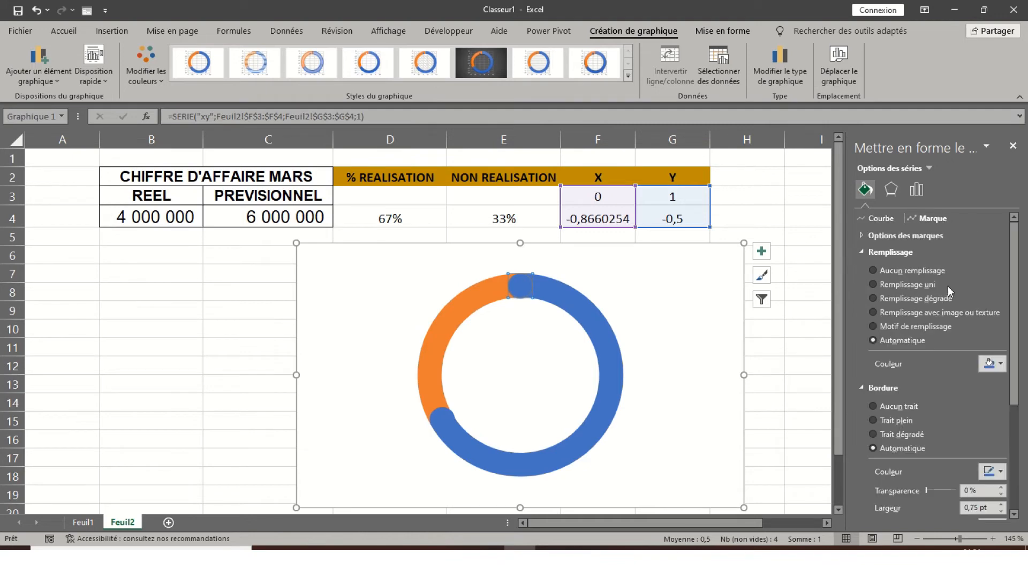
click(1000, 364)
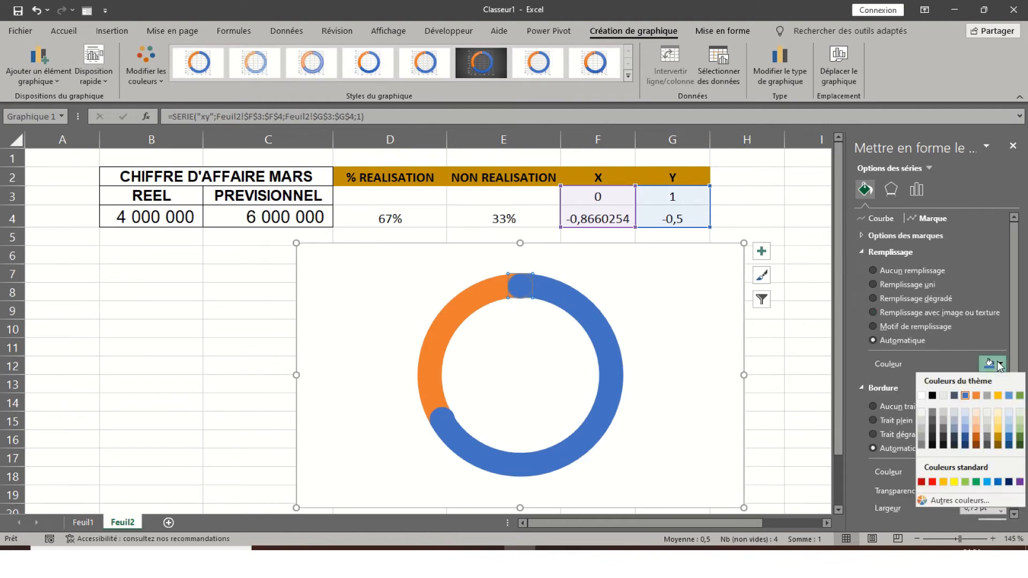
click(987, 483)
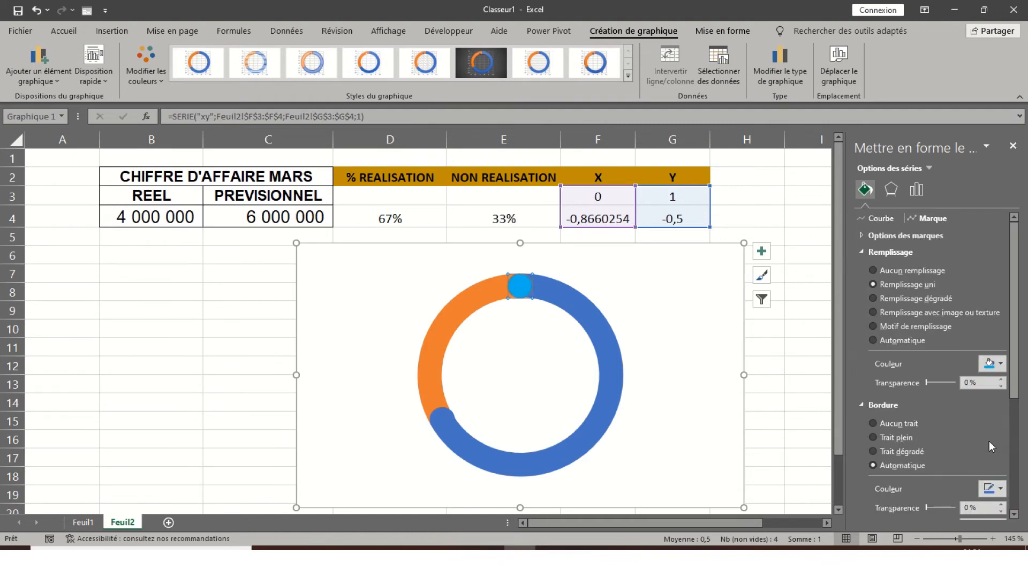
click(1001, 493)
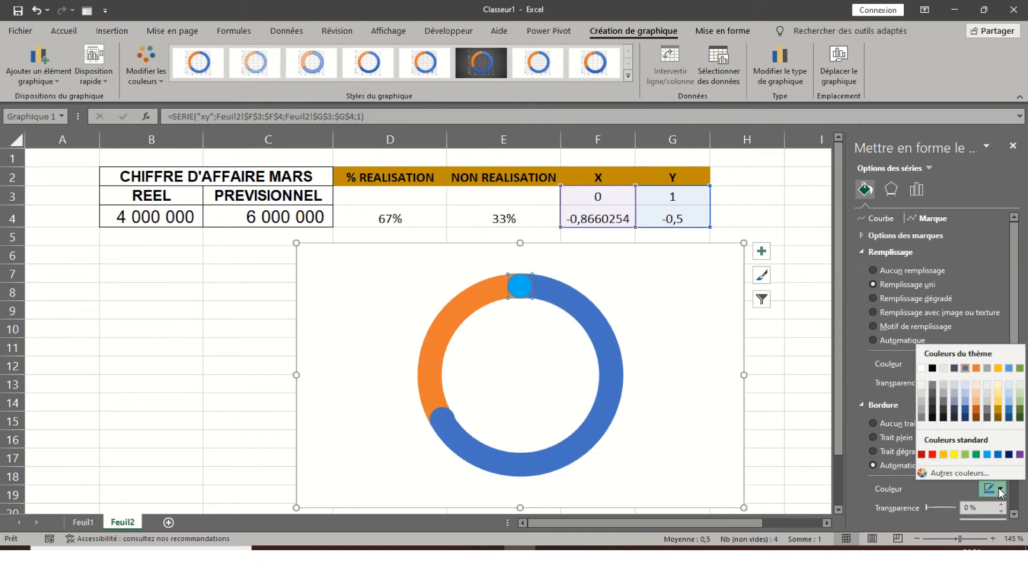
click(990, 462)
scroll(732, 389, down, 1)
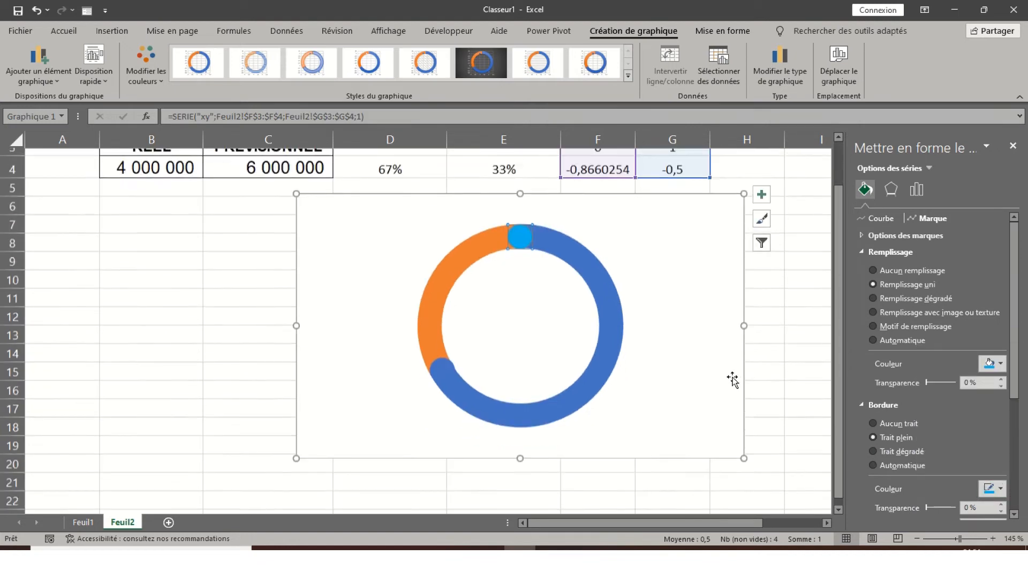
click(660, 250)
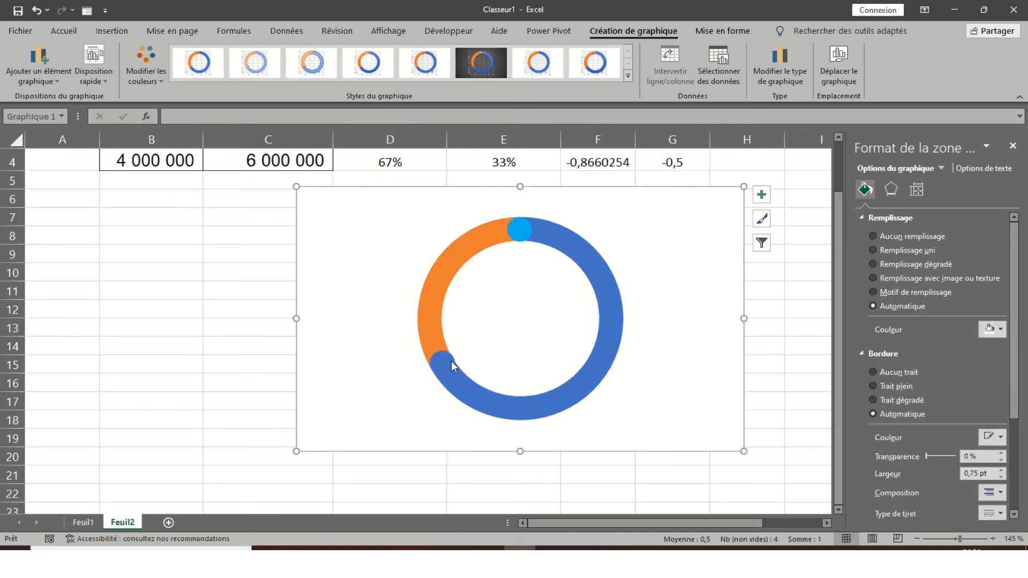
Give the marker at the end of the realised arc a solid purple fill and a matching purple border
click(444, 361)
click(443, 361)
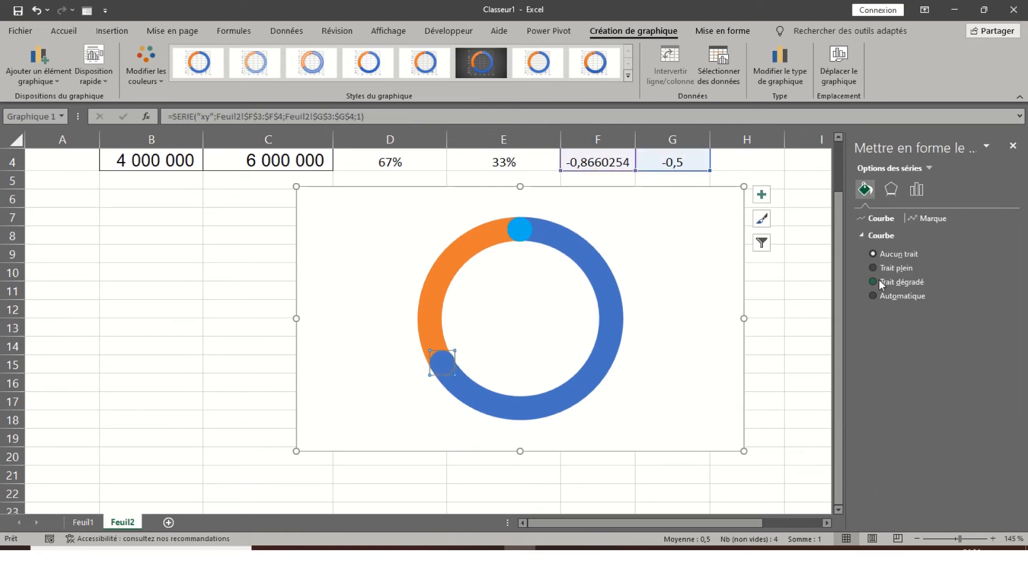
click(932, 219)
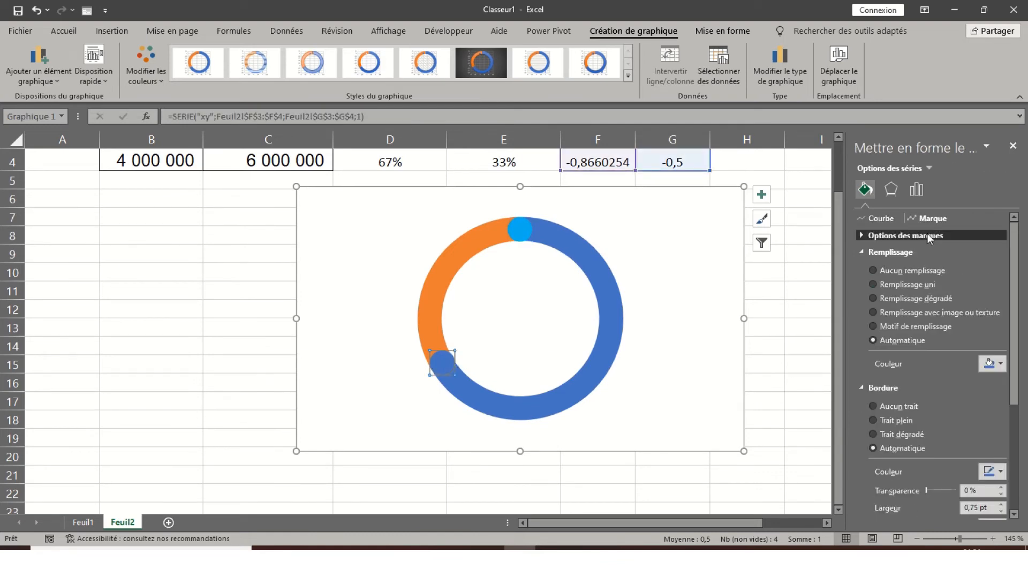
click(928, 235)
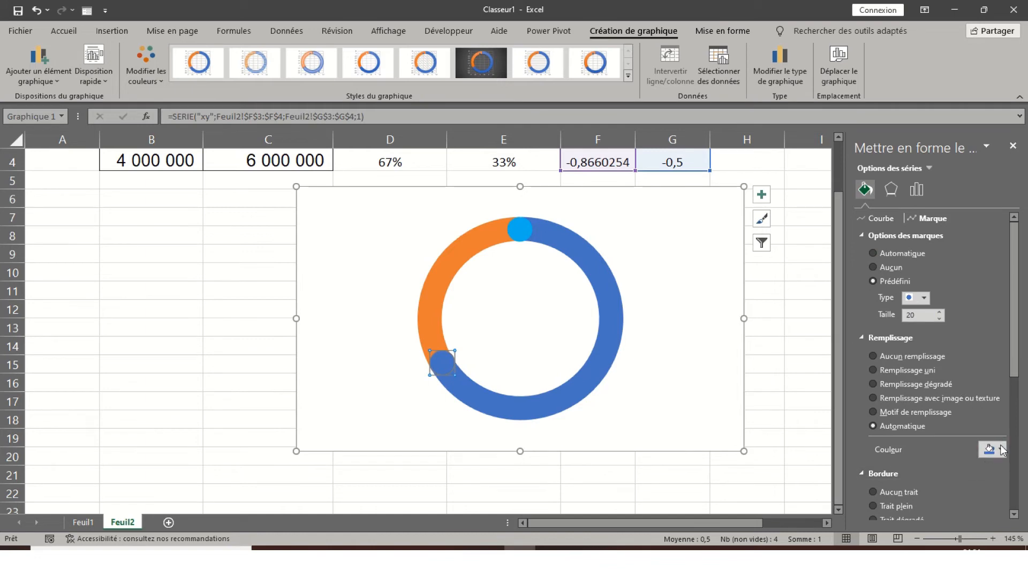
click(1000, 448)
click(1020, 415)
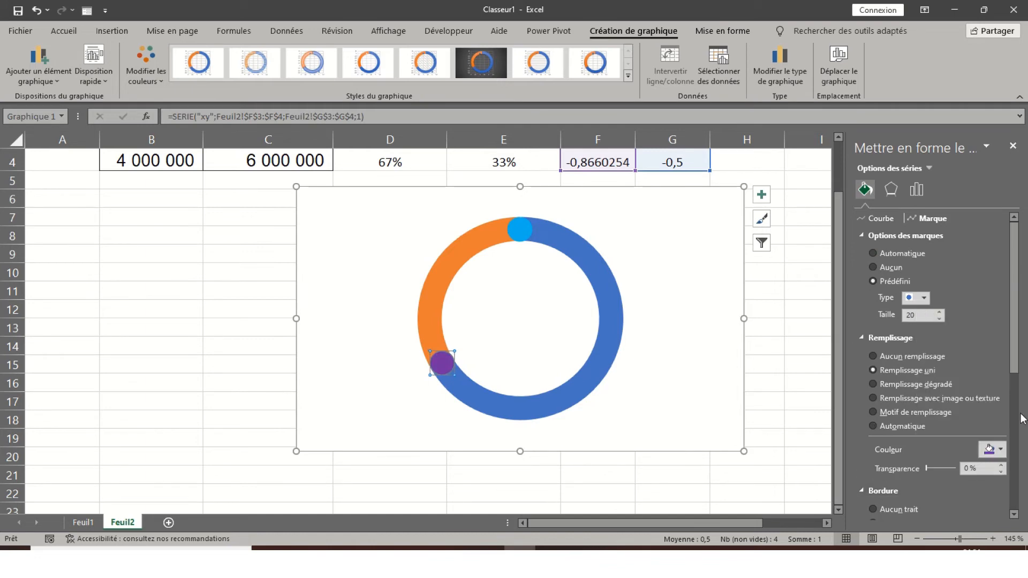
scroll(1013, 431, down, 3)
scroll(1014, 431, down, 1)
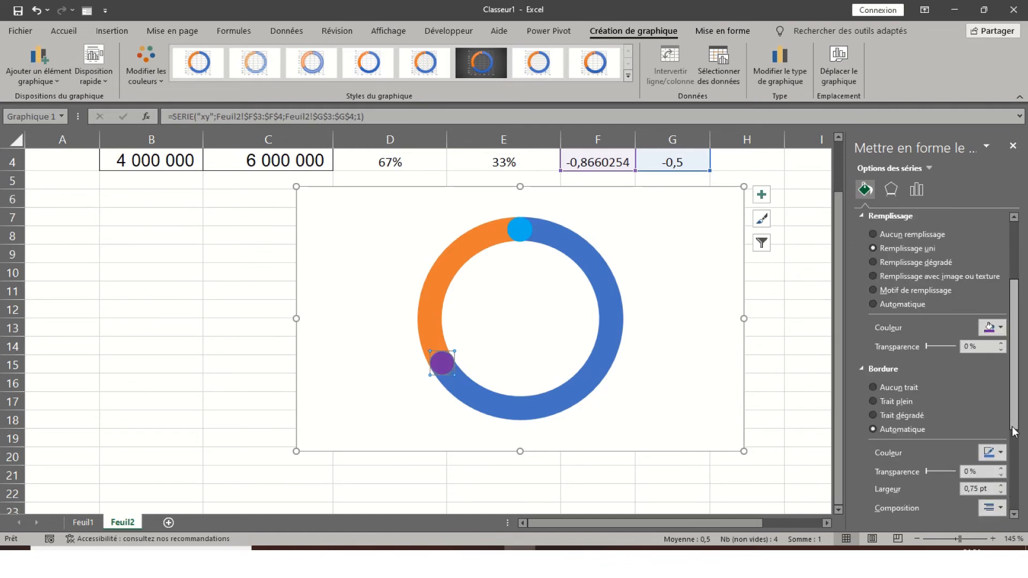
click(996, 452)
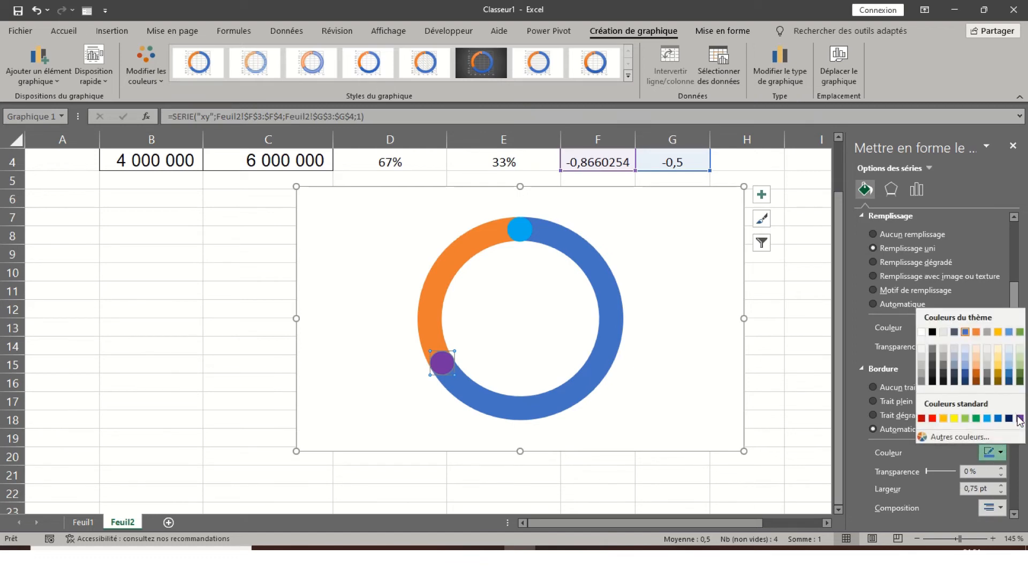
click(1020, 418)
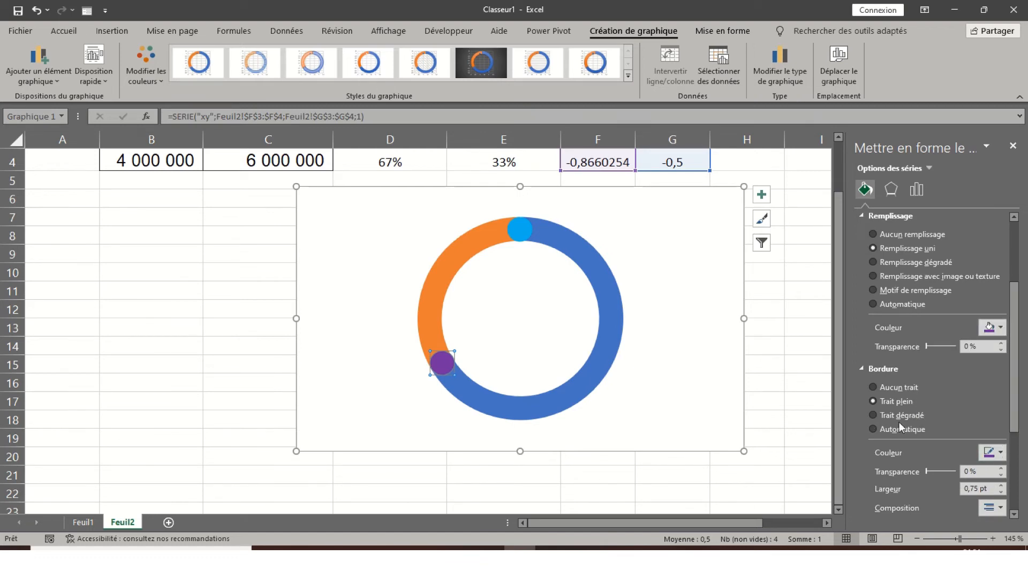
click(750, 355)
Fill the 67% doughnut slice with a linear 90° gradient from light blue to purple, with the blue stop at 43 %
click(614, 296)
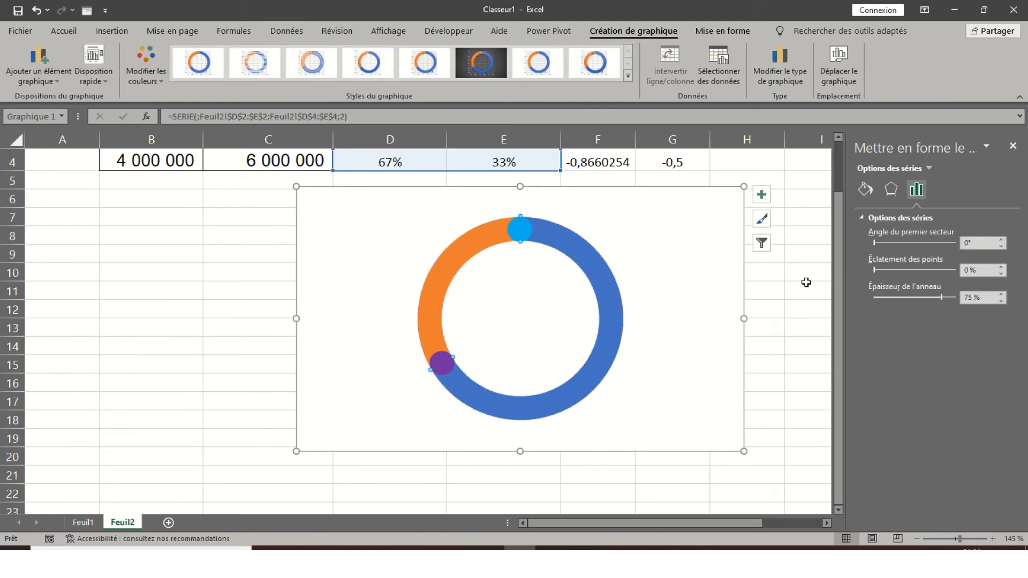
click(866, 189)
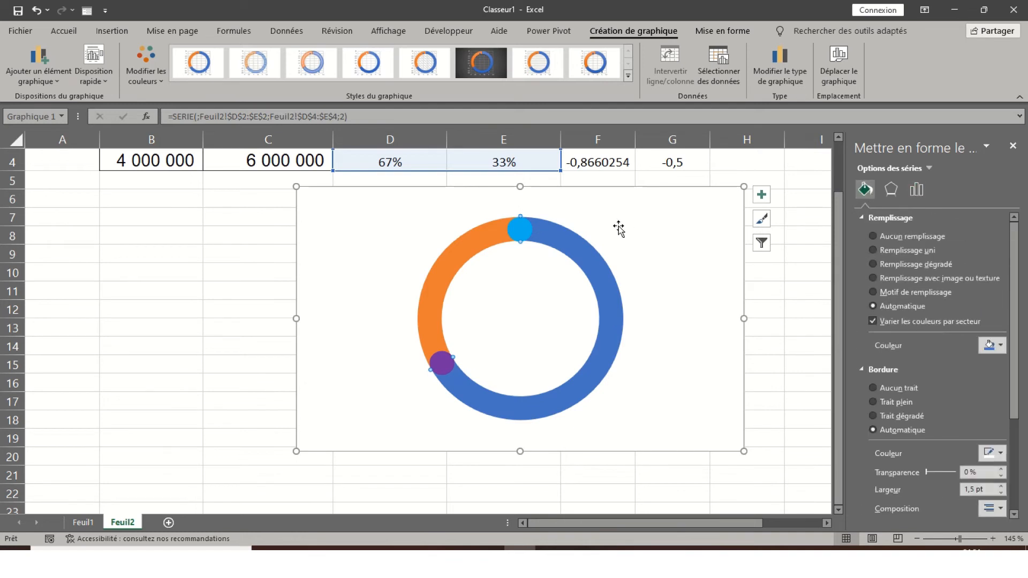
click(940, 265)
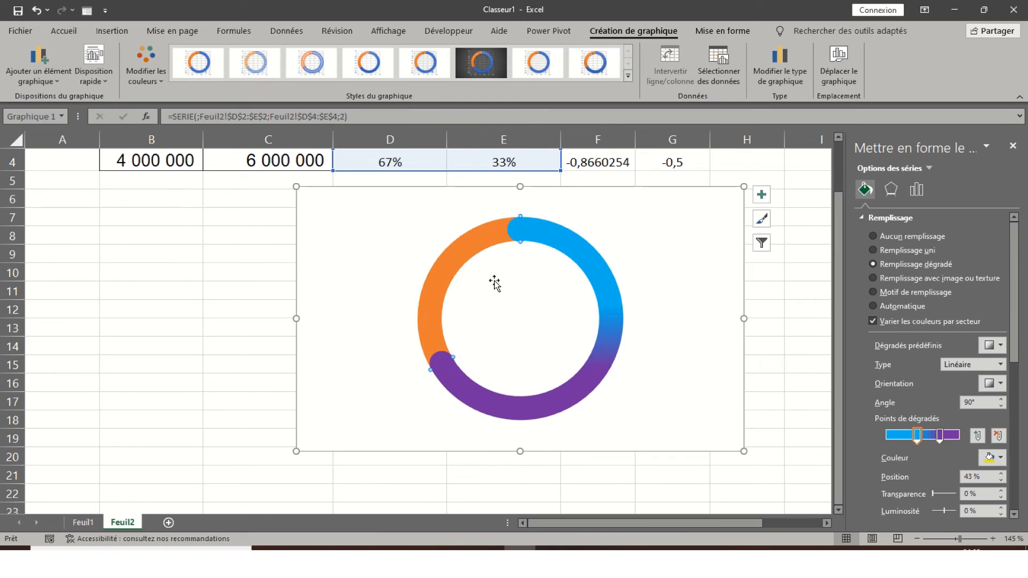
Fill the 33% doughnut slice with solid grey and raise its transparency to about 35 %
click(450, 267)
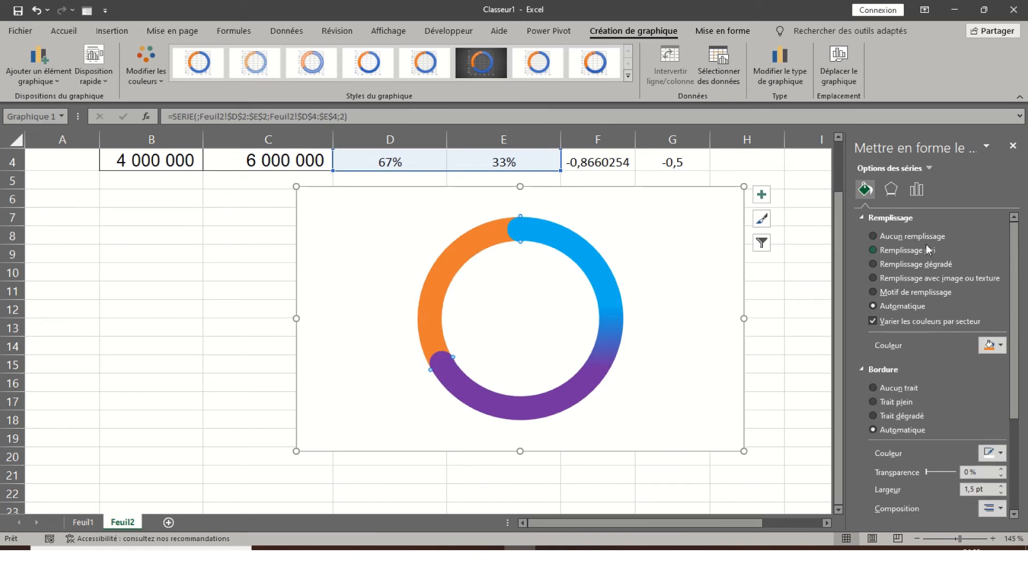
click(925, 250)
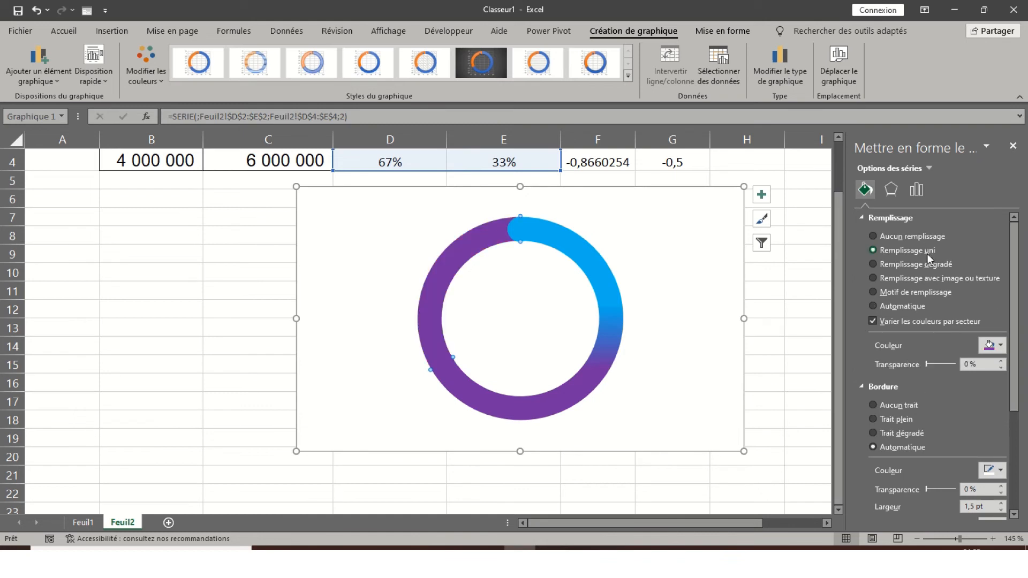
click(1000, 346)
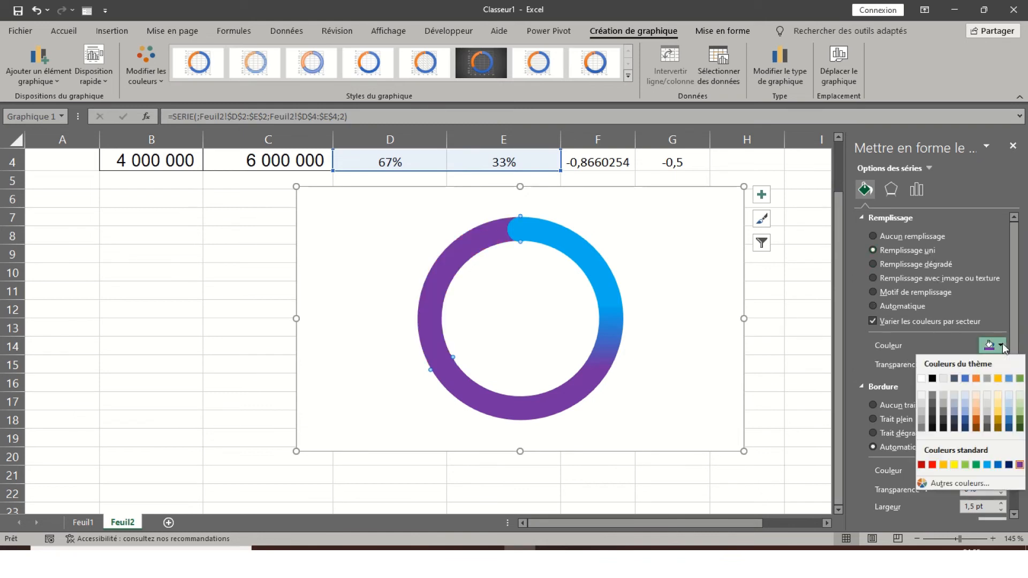
click(921, 420)
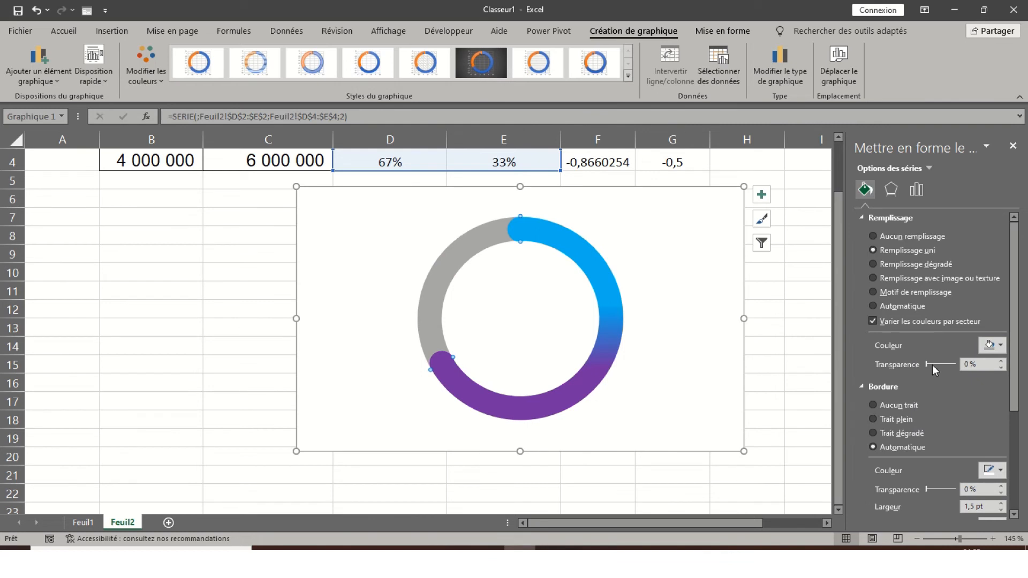
drag(928, 365, 939, 364)
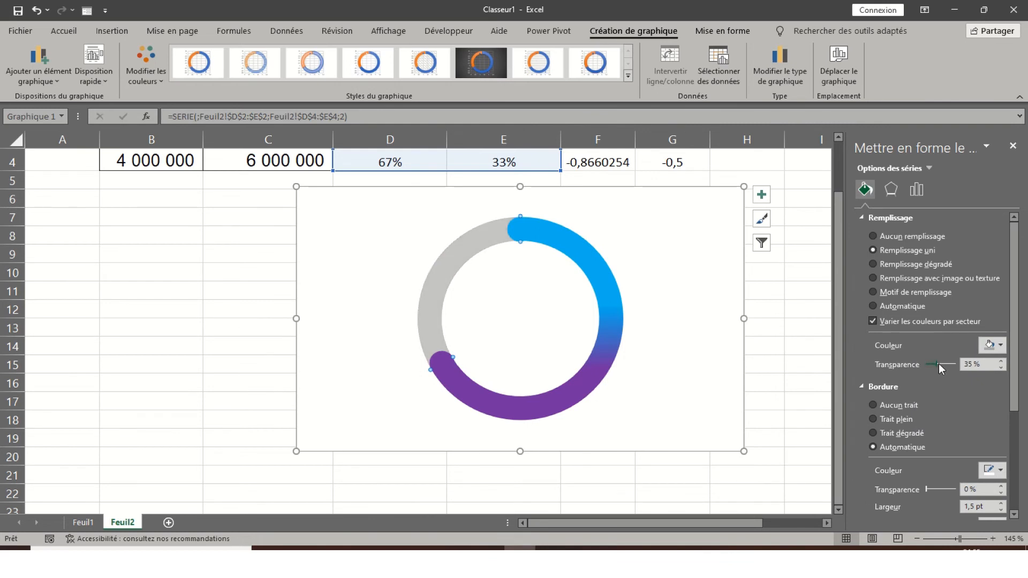
click(1001, 368)
click(796, 343)
click(721, 200)
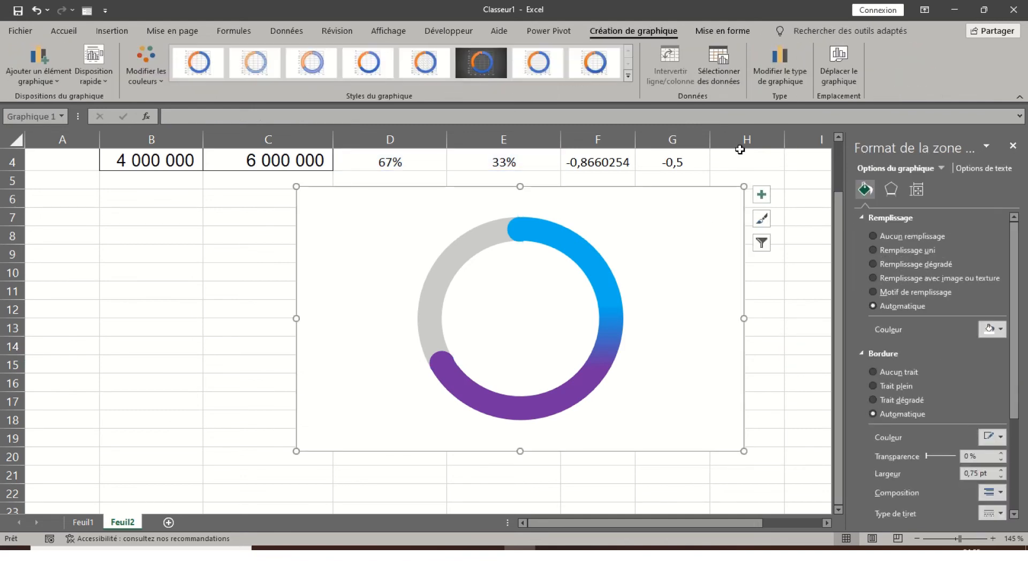
Remove both the fill and the outline from the progress ring's chart area
right_click(681, 201)
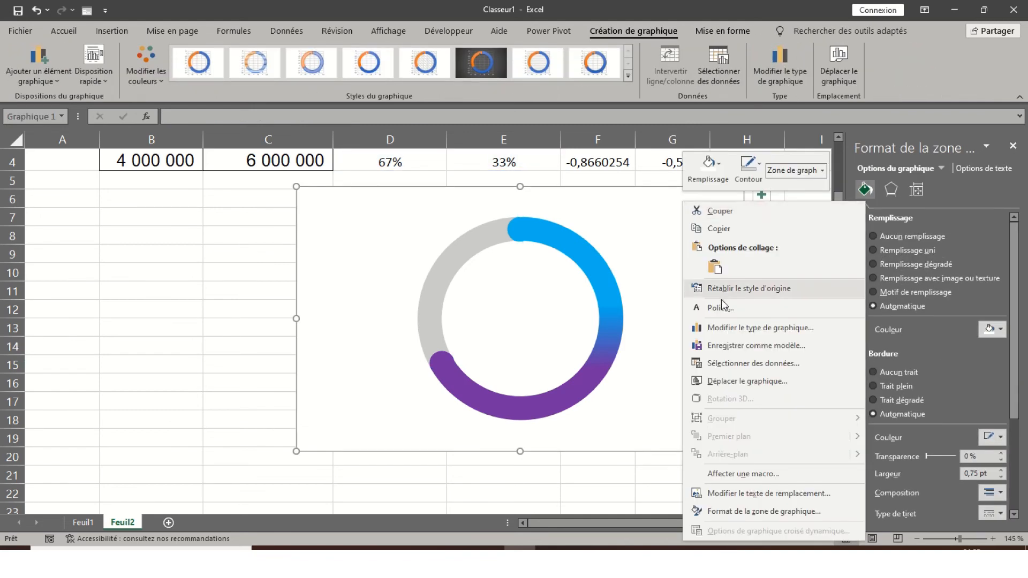
click(652, 232)
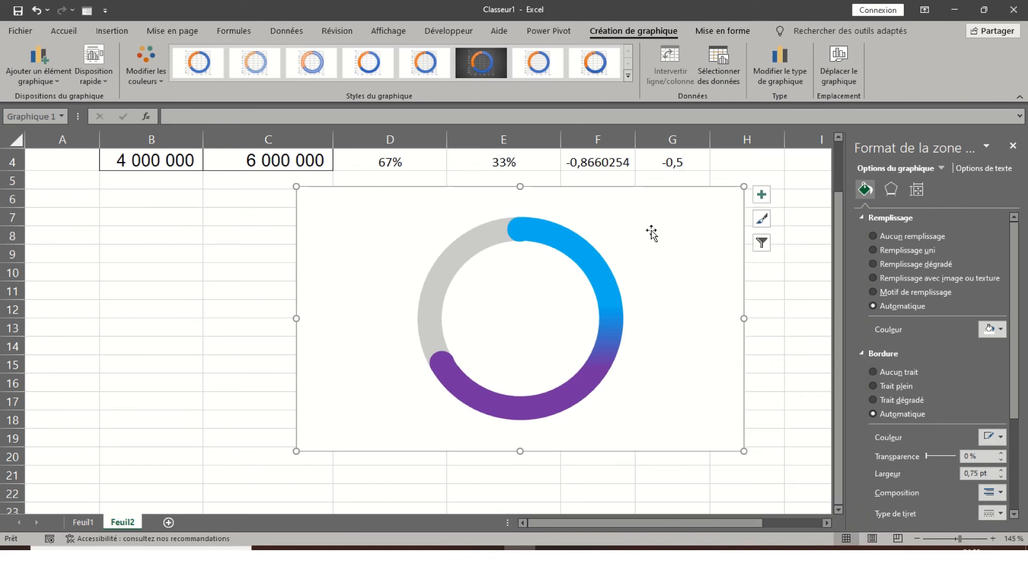
click(722, 30)
click(562, 50)
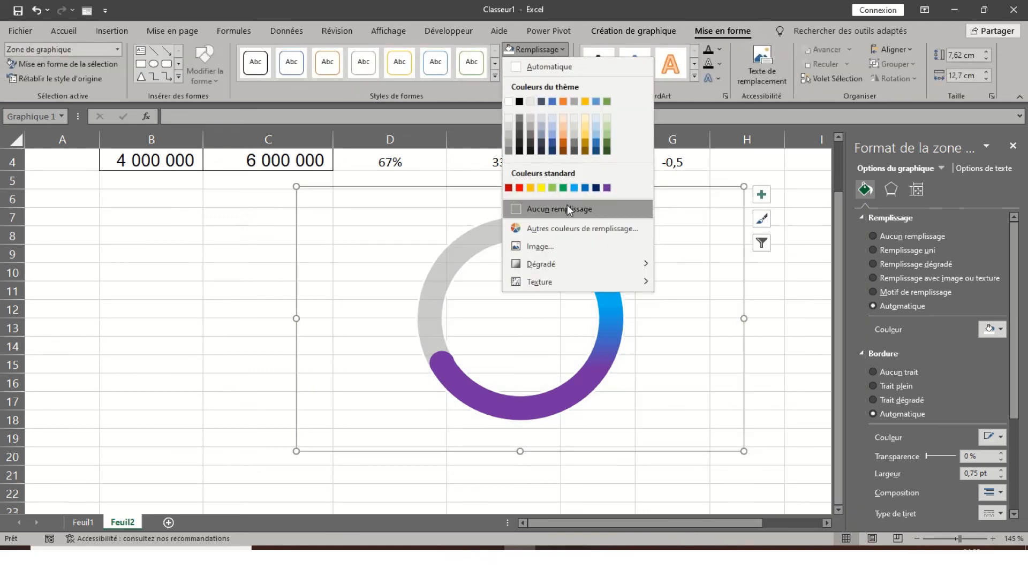
click(568, 205)
click(535, 64)
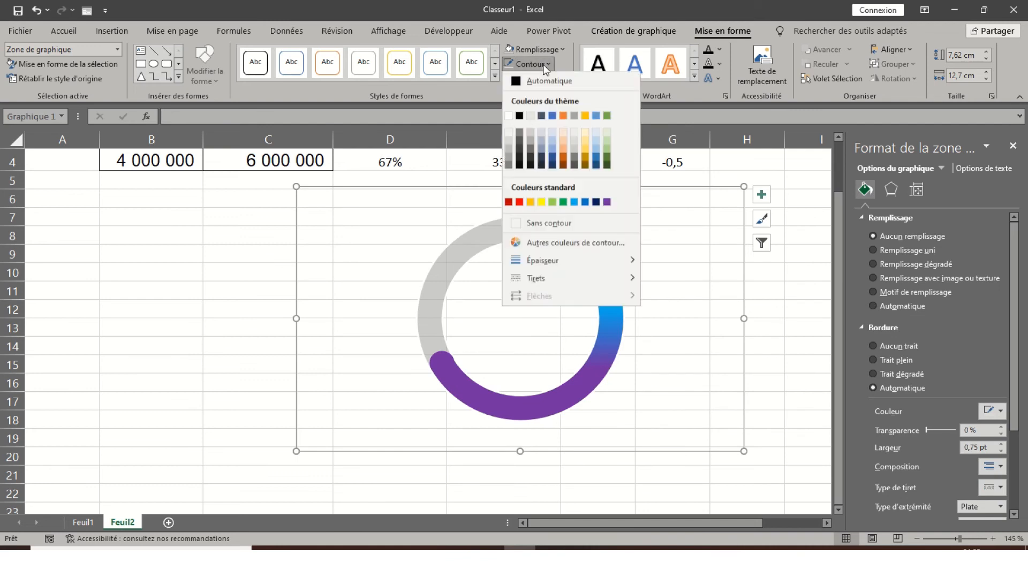
click(573, 224)
click(761, 364)
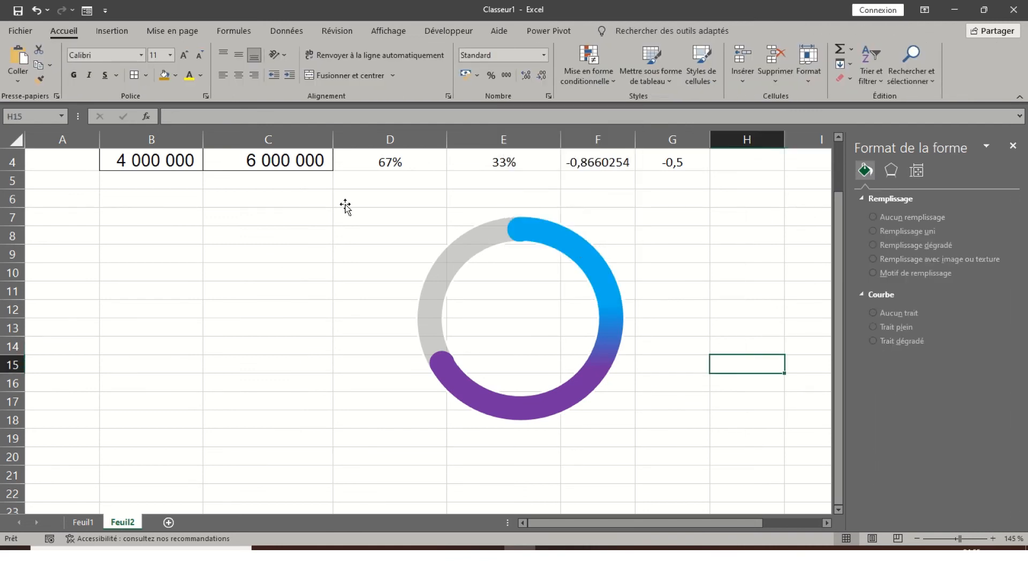
Change the actual March turnover (REEL) in cell B4 to 2 000 000 to test the ring
click(120, 161)
double_click(120, 160)
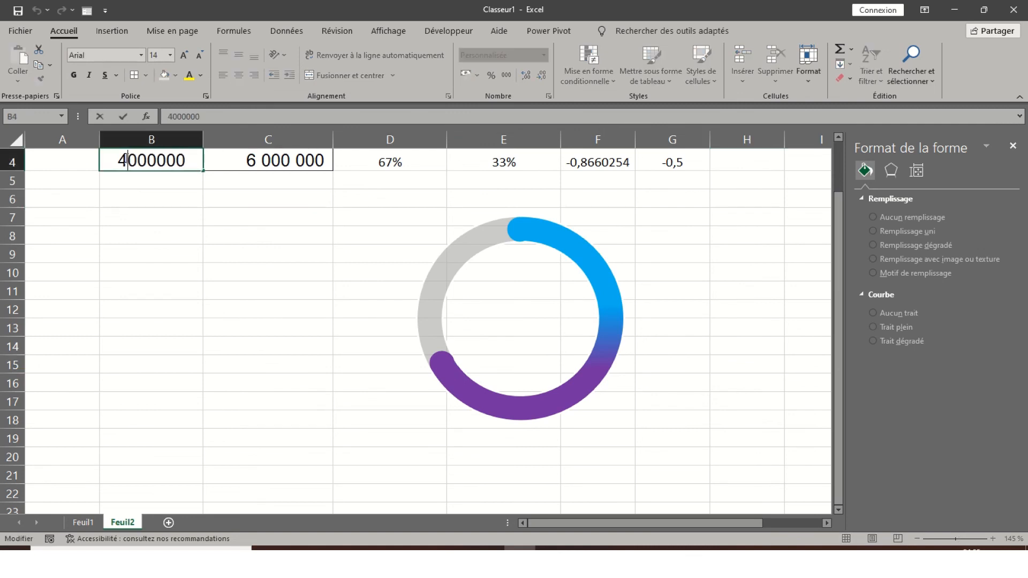
drag(117, 161, 125, 160)
text(2)
key(Return)
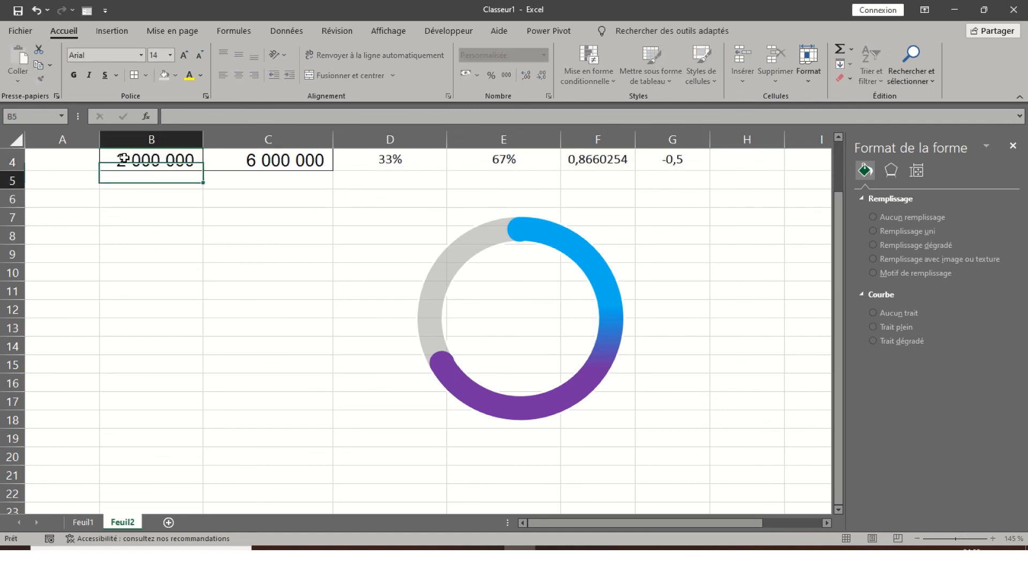
Test the ring with an actual March turnover of 1 000 000 in cell B4
double_click(138, 161)
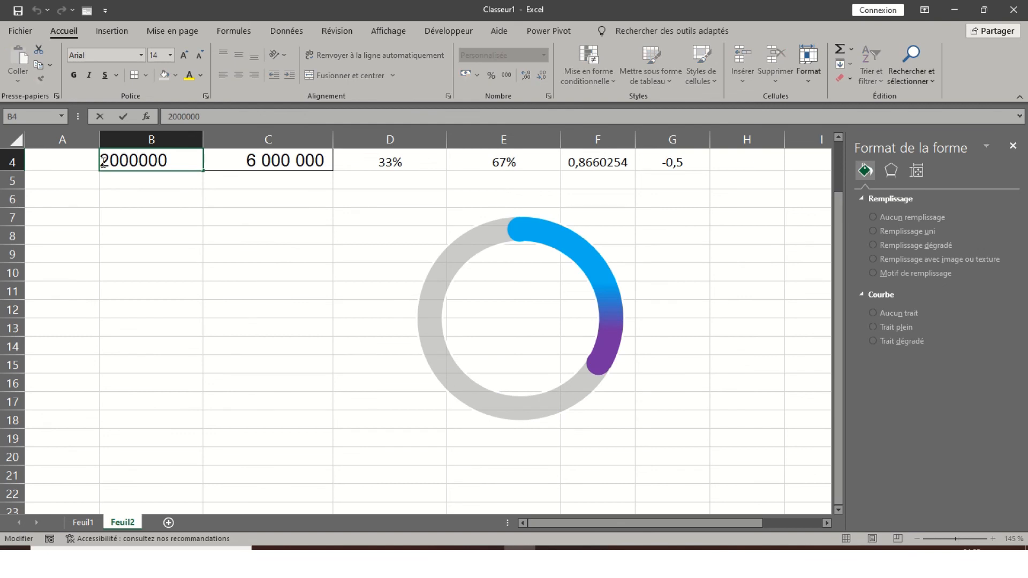
drag(108, 160, 100, 160)
text(1+)
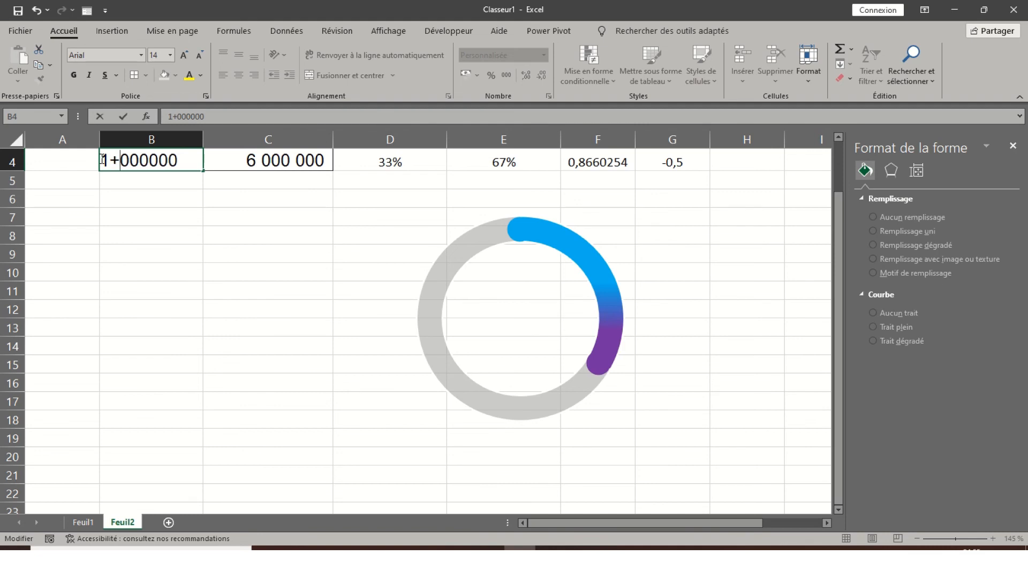
key(BackSpace)
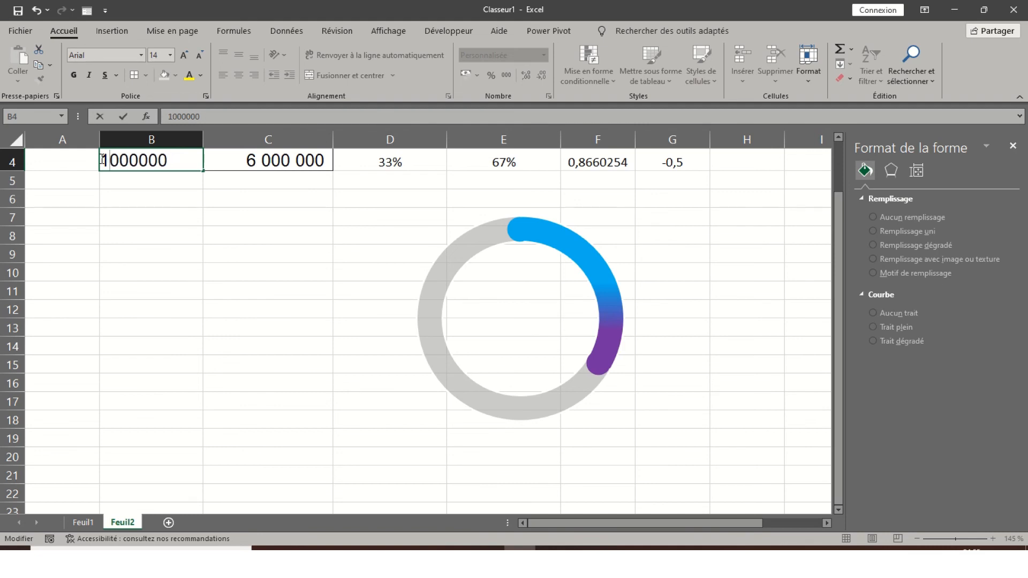
key(Return)
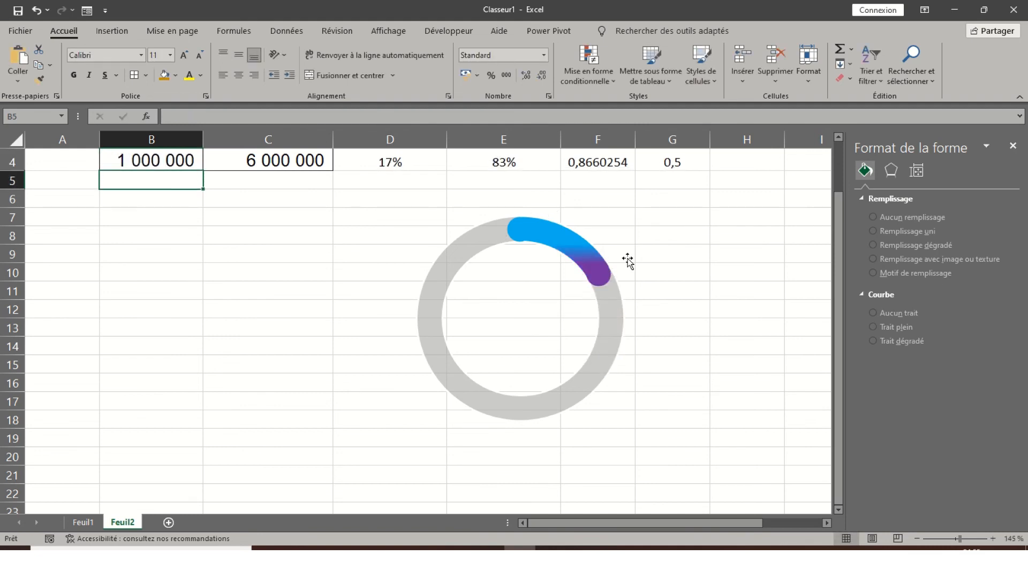
Test the full ring by setting the actual turnover in cell B4 to 6 000 000
double_click(119, 161)
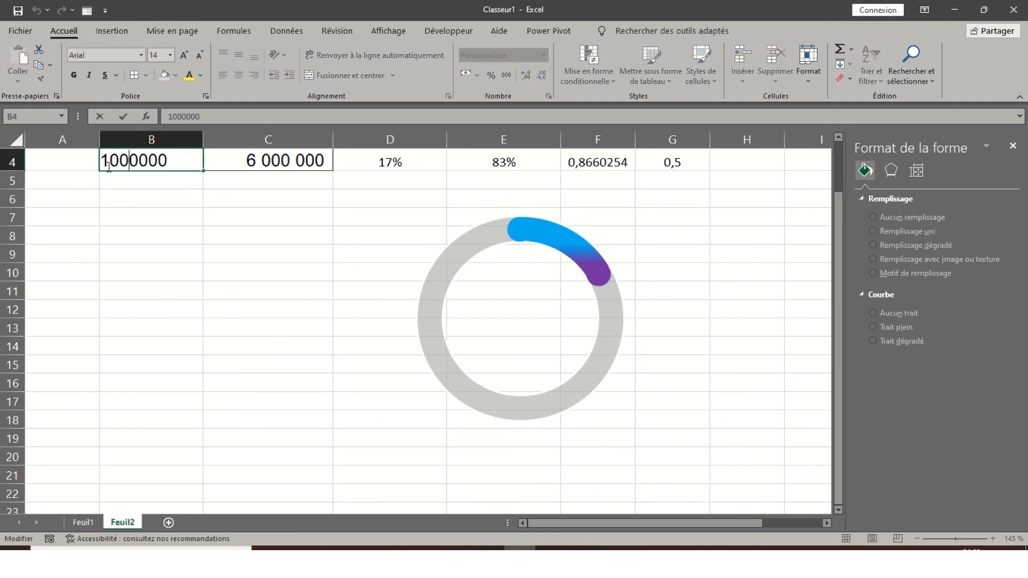
drag(104, 161, 103, 160)
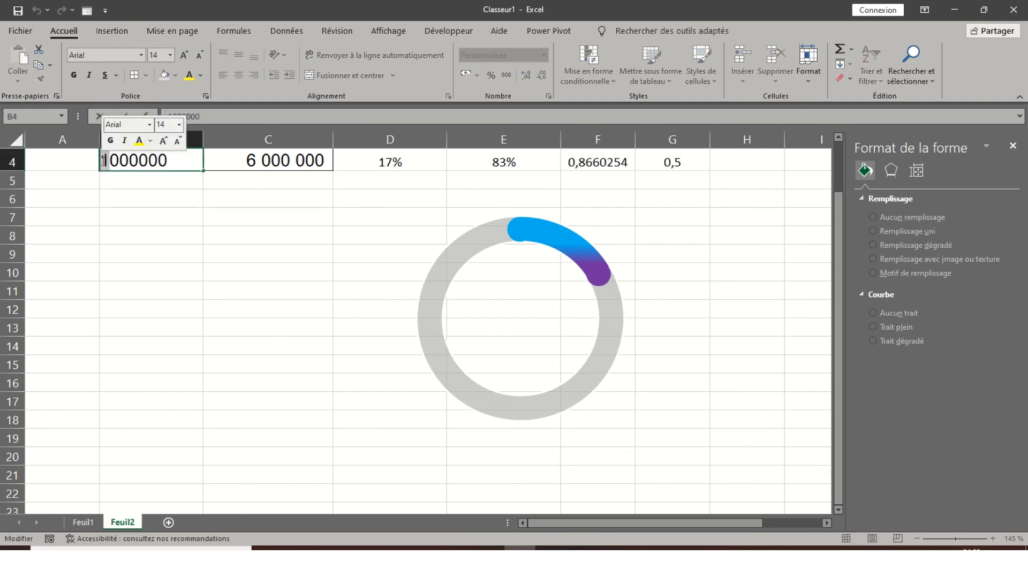
text(6)
key(Return)
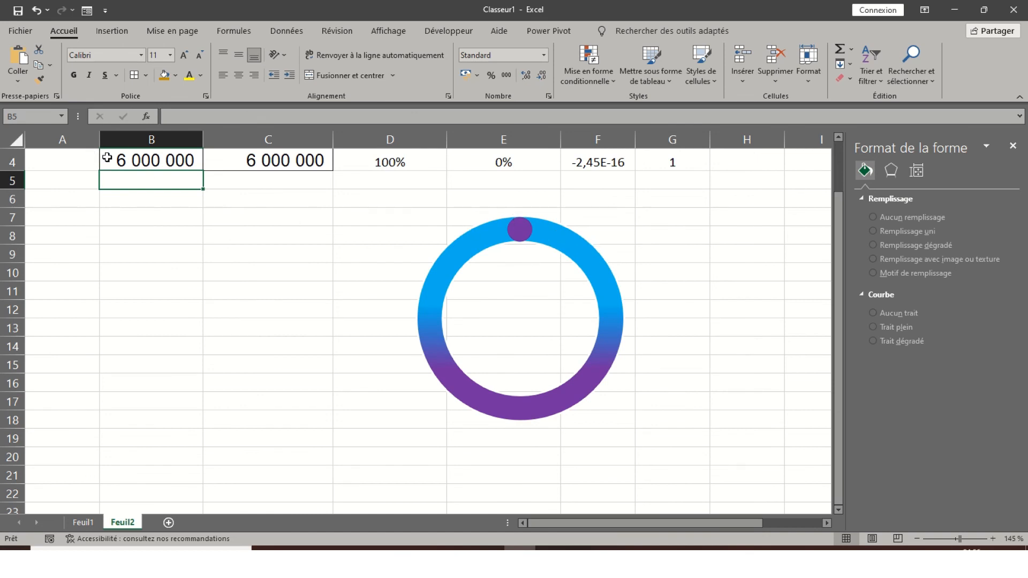
Set the actual March turnover (REEL) in cell B4 to 3 000 000
double_click(121, 161)
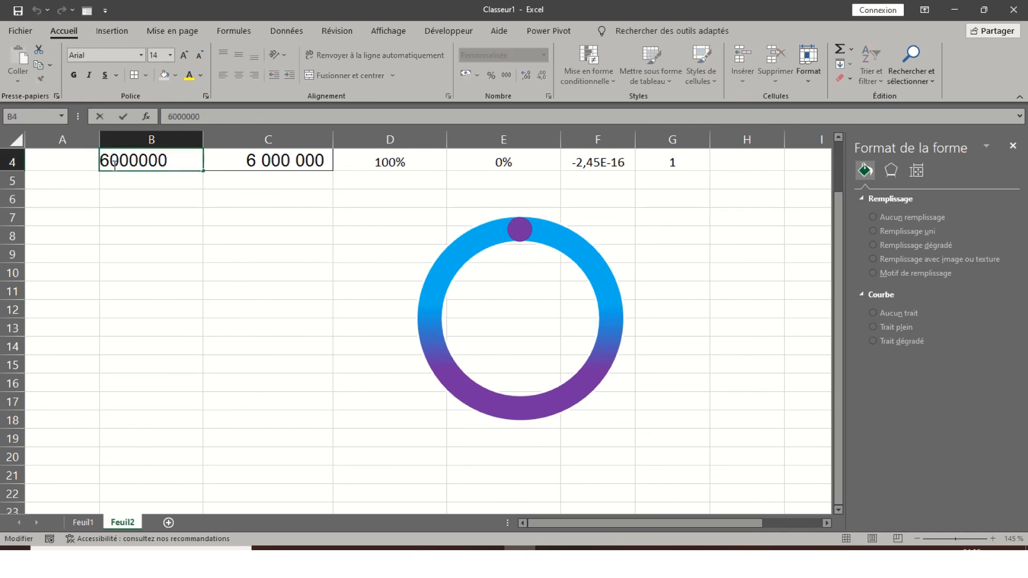
drag(103, 164, 102, 163)
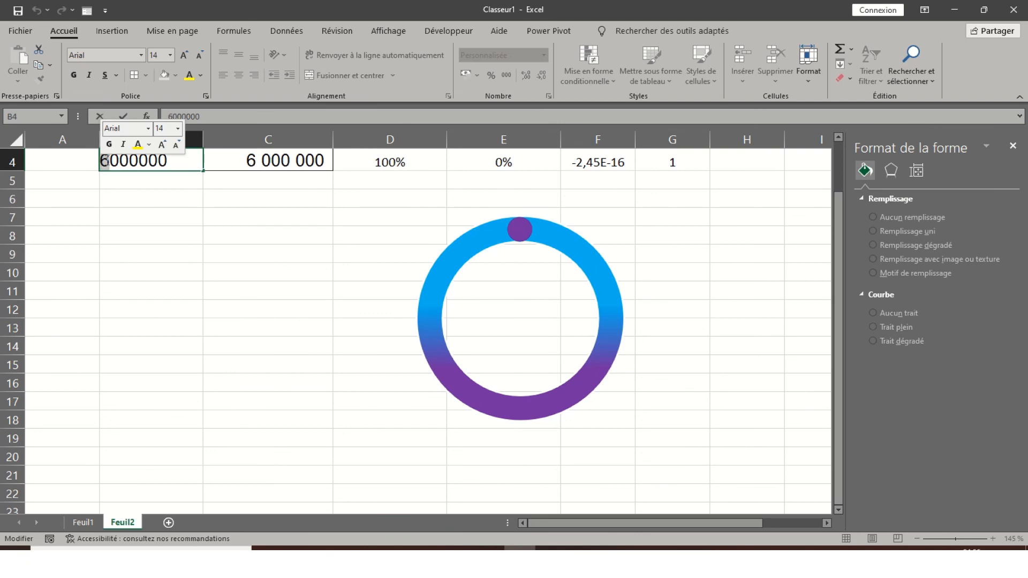
text(3)
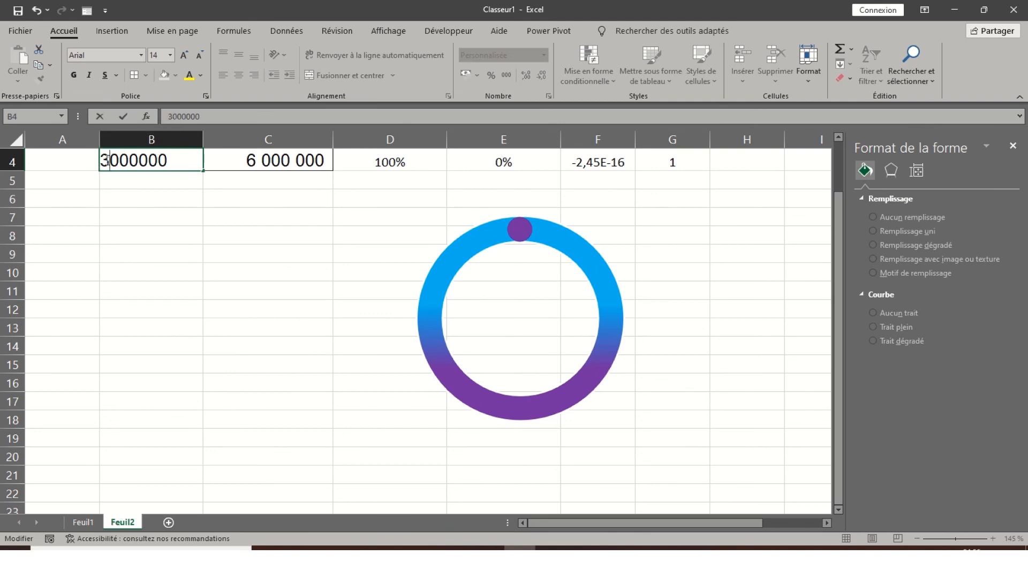
key(Return)
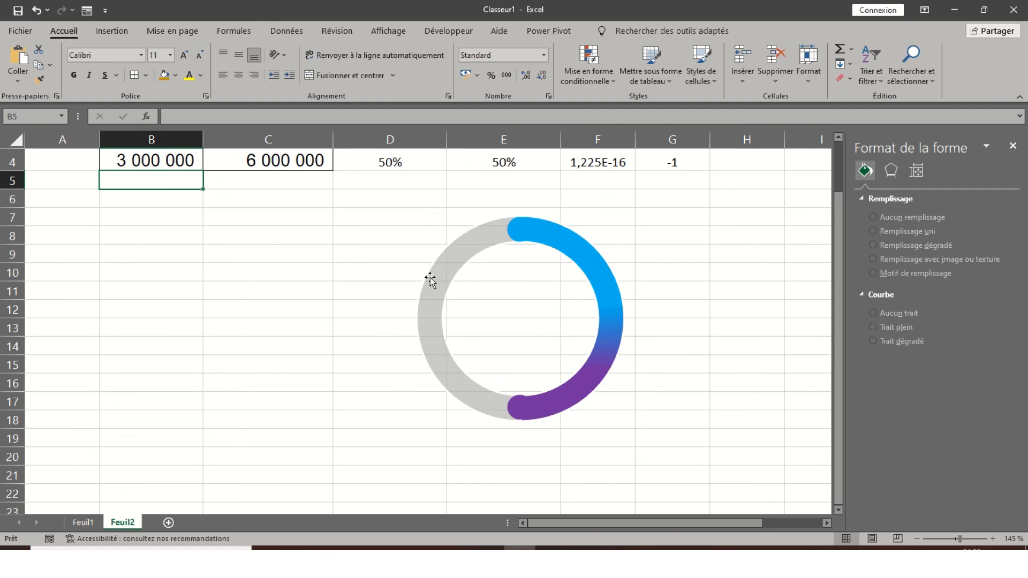
scroll(447, 272, up, 1)
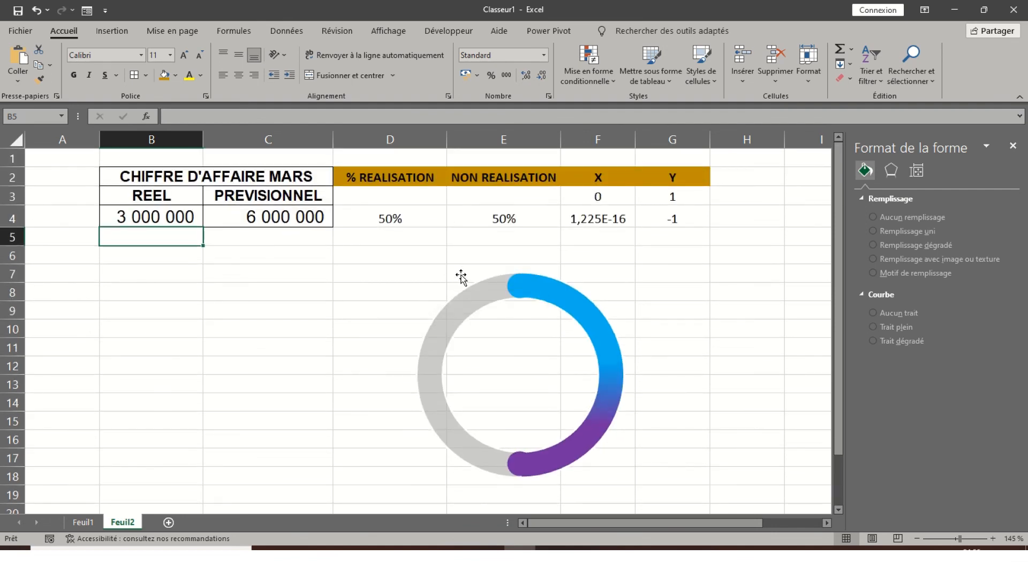